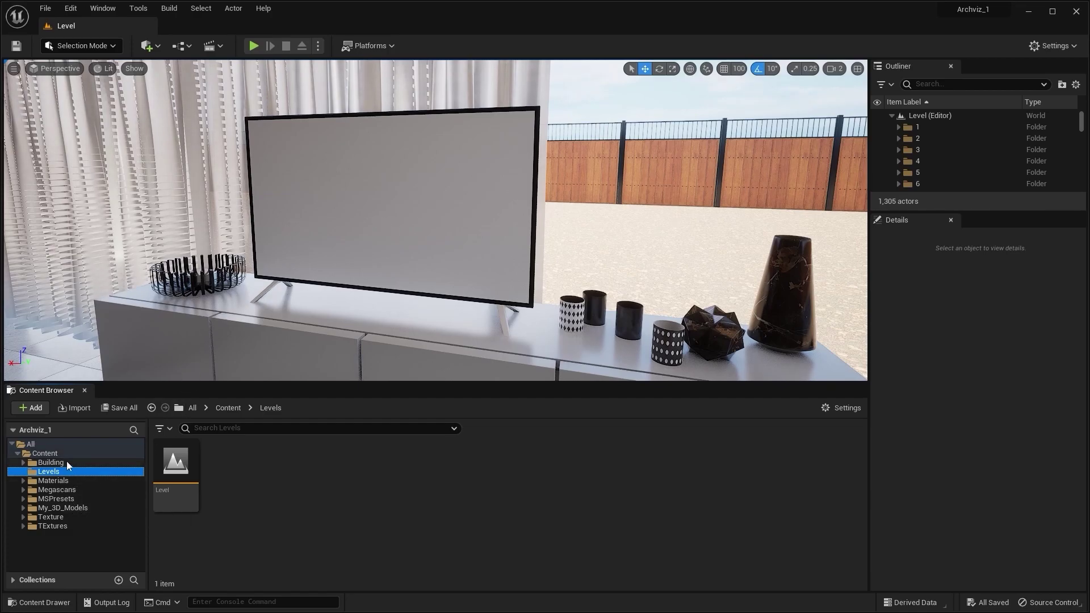
Create a new folder named Movies in the project's Content folder
{"action": "left_click", "coordinate": [44, 452]}
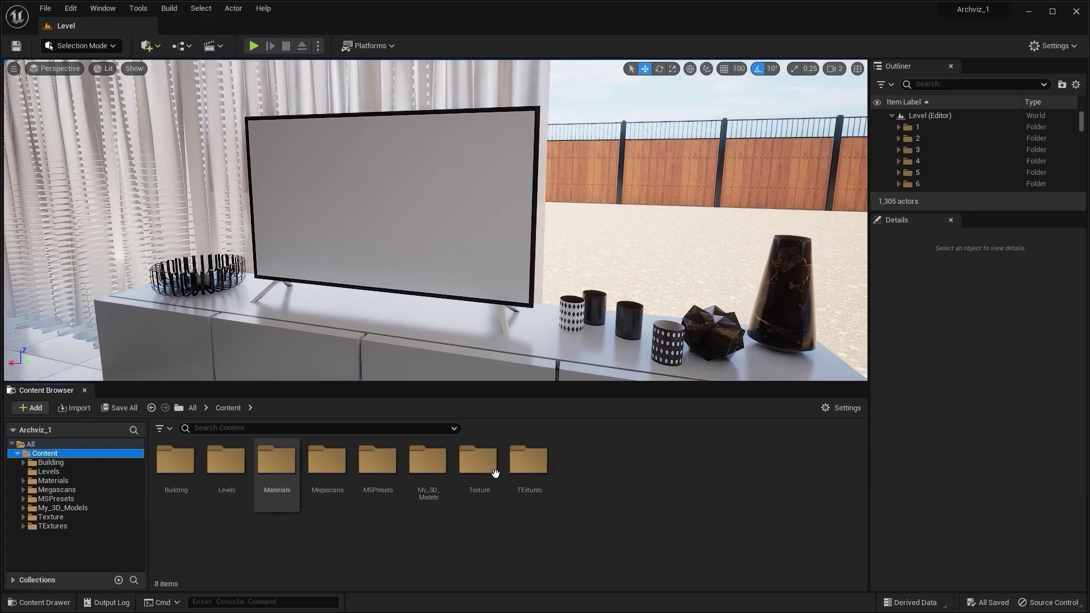
{"action": "right_click", "coordinate": [598, 486]}
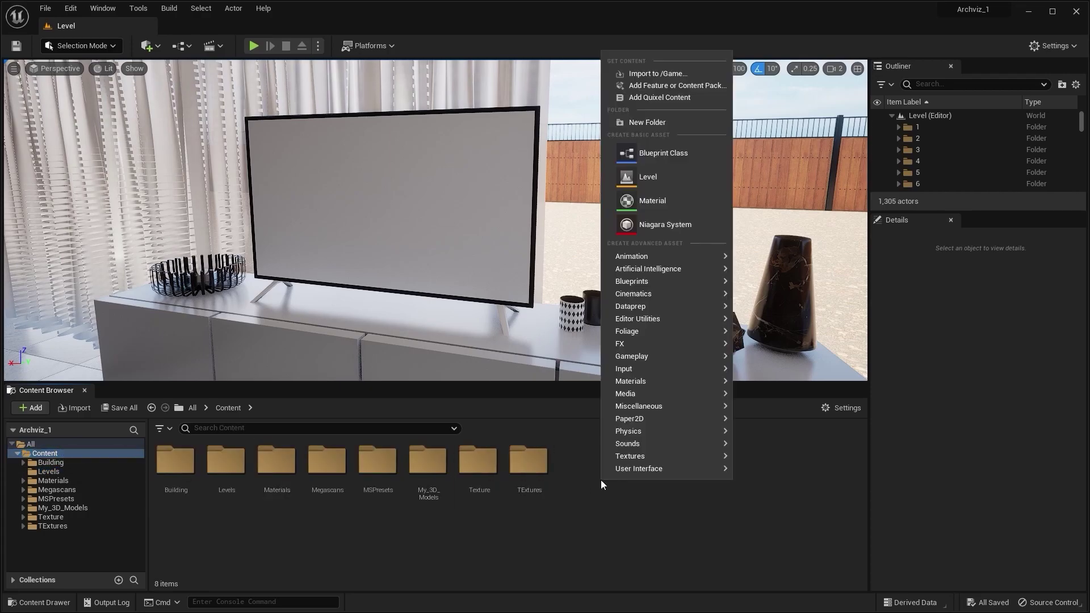
{"action": "left_click", "coordinate": [647, 123]}
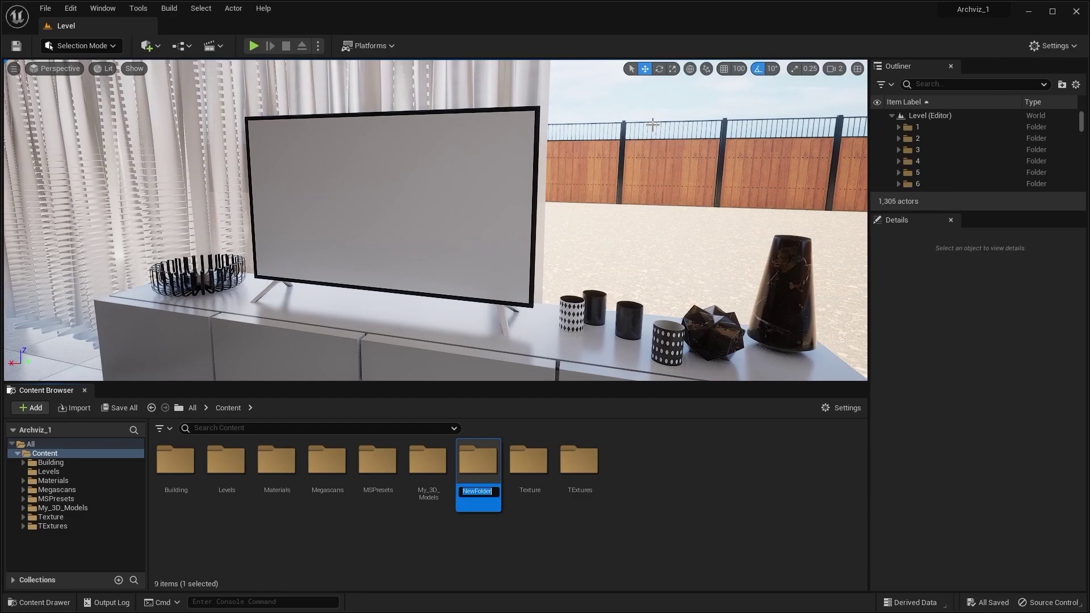
{"action": "type", "text": "Mvo"}
{"action": "type", "text": "ovie"}
{"action": "type", "text": "s"}
{"action": "key", "text": "Return"}
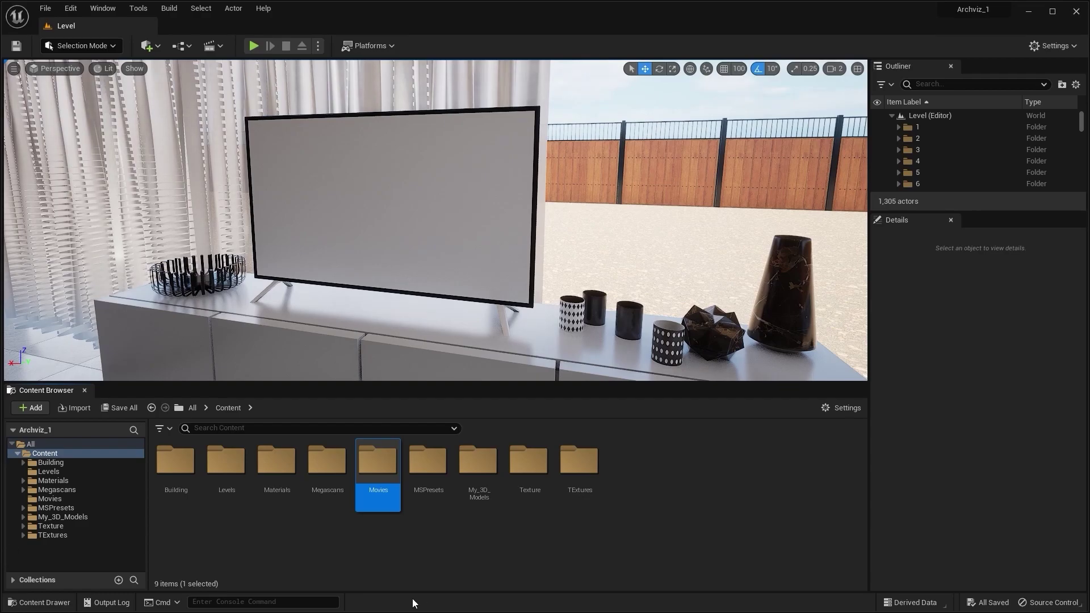
Create a File Media Source asset inside the Movies folder
{"action": "double_click", "coordinate": [370, 460]}
{"action": "right_click", "coordinate": [228, 516]}
{"action": "mouse_move", "coordinate": [284, 366]}
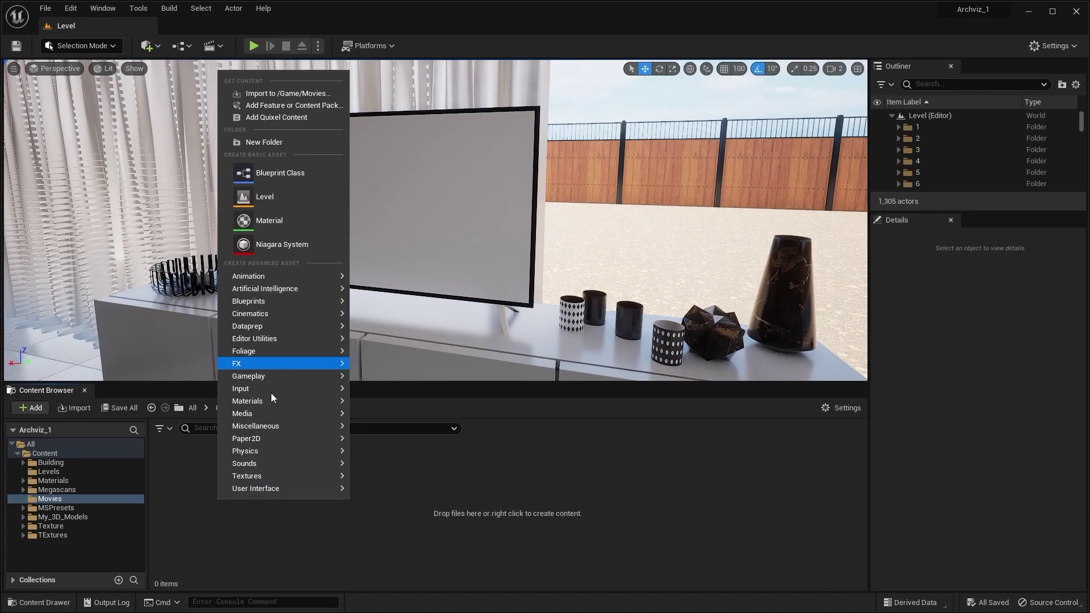
{"action": "mouse_move", "coordinate": [267, 415]}
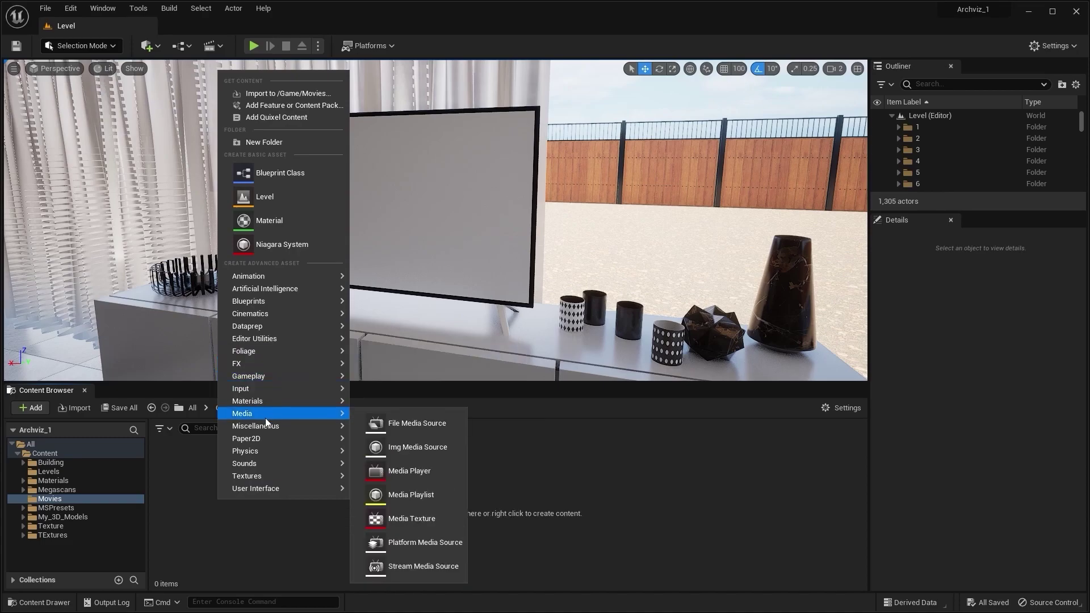
{"action": "left_click", "coordinate": [413, 430]}
{"action": "left_click", "coordinate": [253, 479]}
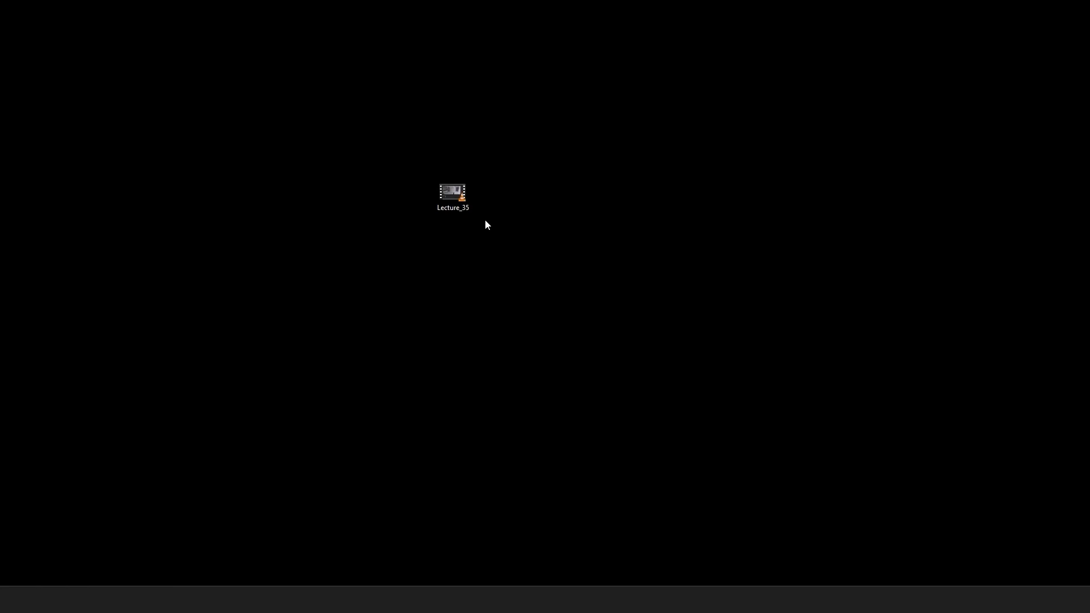
Copy the Lecture_35 video from the desktop into the project's Movies folder on disk and return to Unreal Editor
{"action": "left_click", "coordinate": [442, 184]}
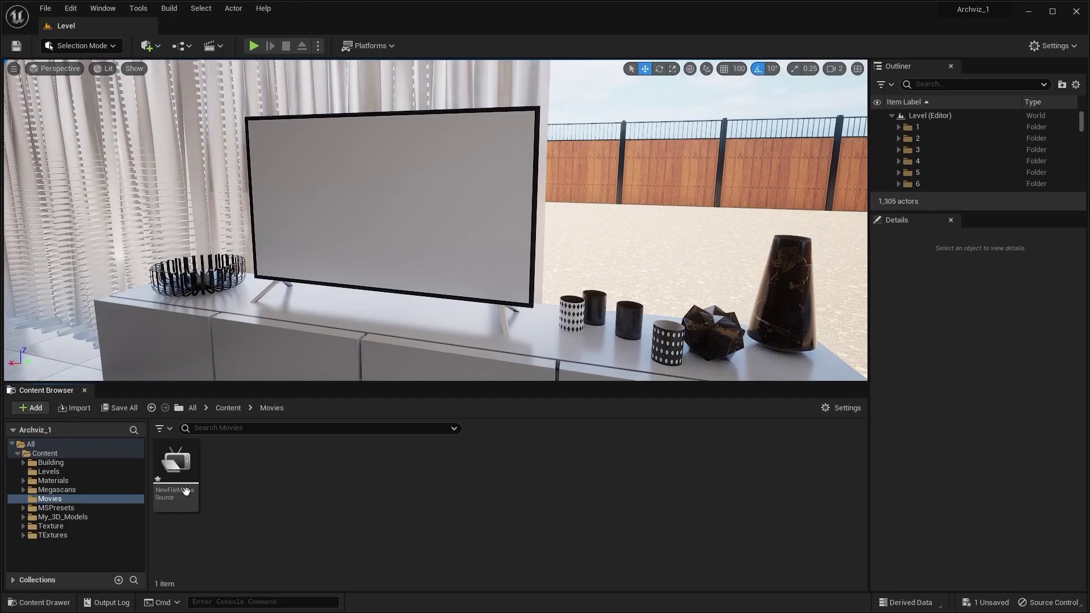
{"action": "right_click", "coordinate": [48, 502]}
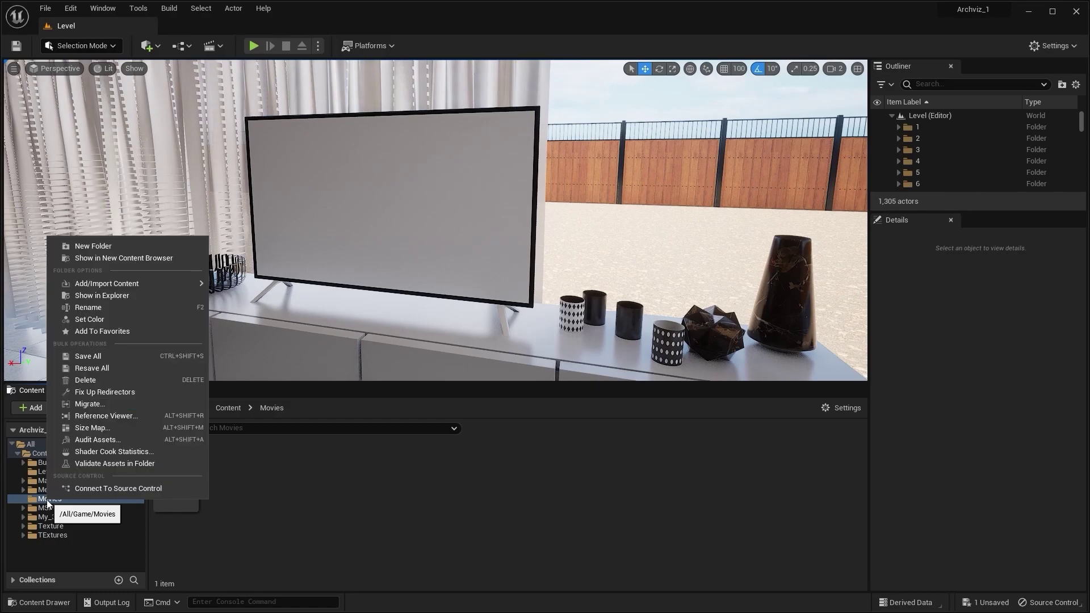
{"action": "left_click", "coordinate": [125, 294]}
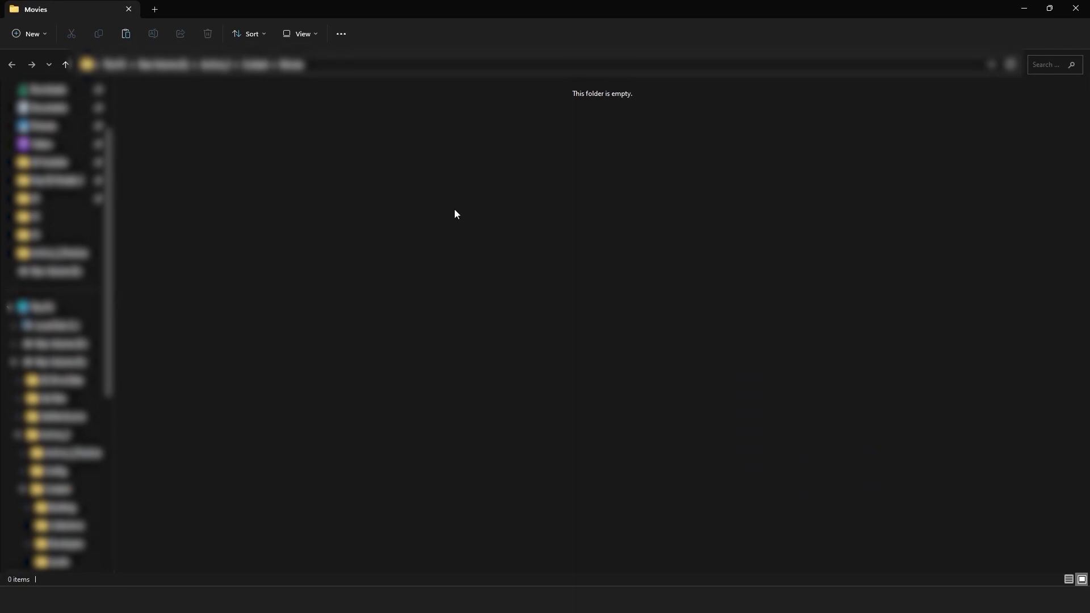
{"action": "key", "text": "ctrl+v"}
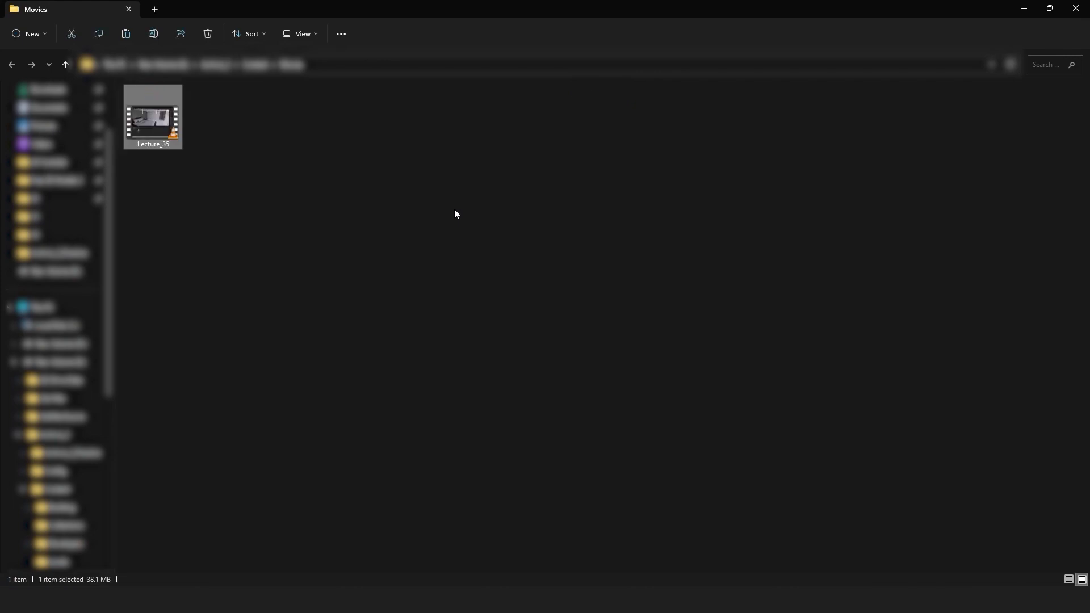
{"action": "left_click", "coordinate": [455, 214]}
{"action": "key", "text": "alt+Tab"}
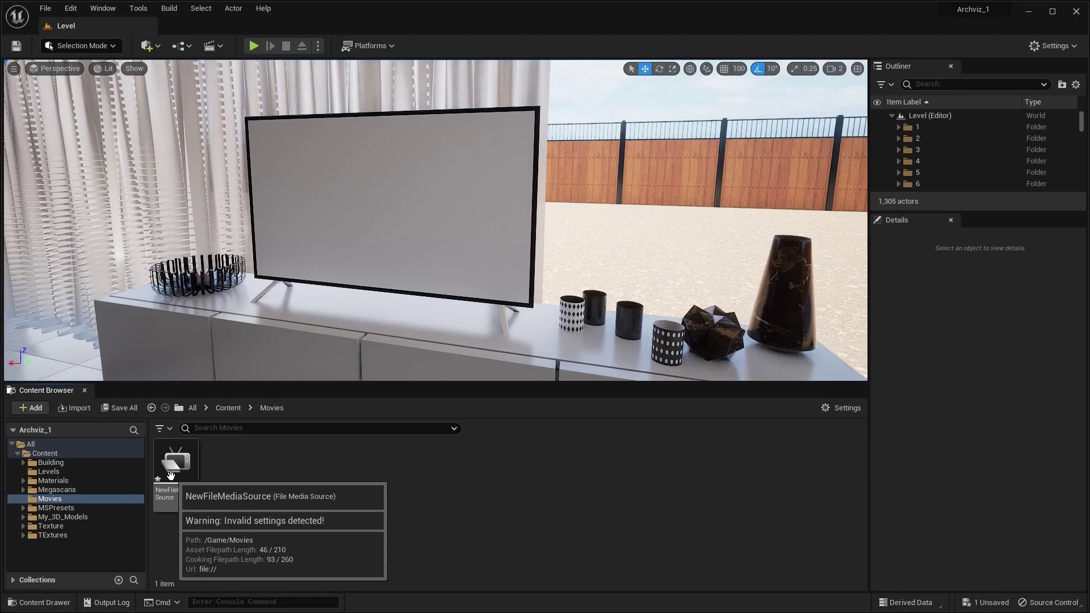
Set the file media source's file path to Lecture_35.mp4 in the Movies folder and close its editor
{"action": "double_click", "coordinate": [187, 477]}
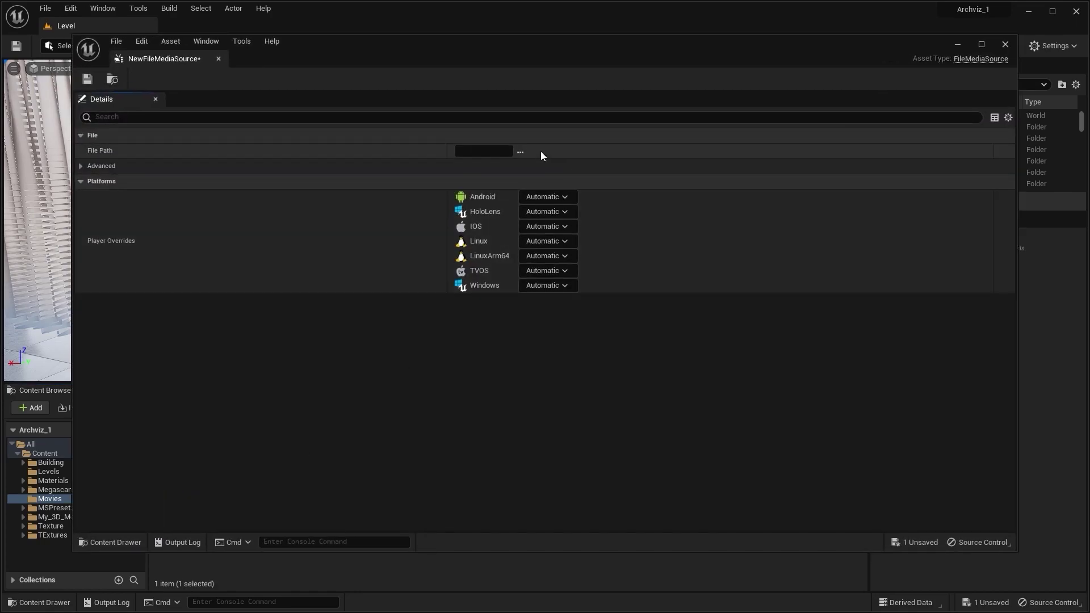
{"action": "left_click", "coordinate": [520, 152]}
{"action": "left_click", "coordinate": [237, 153]}
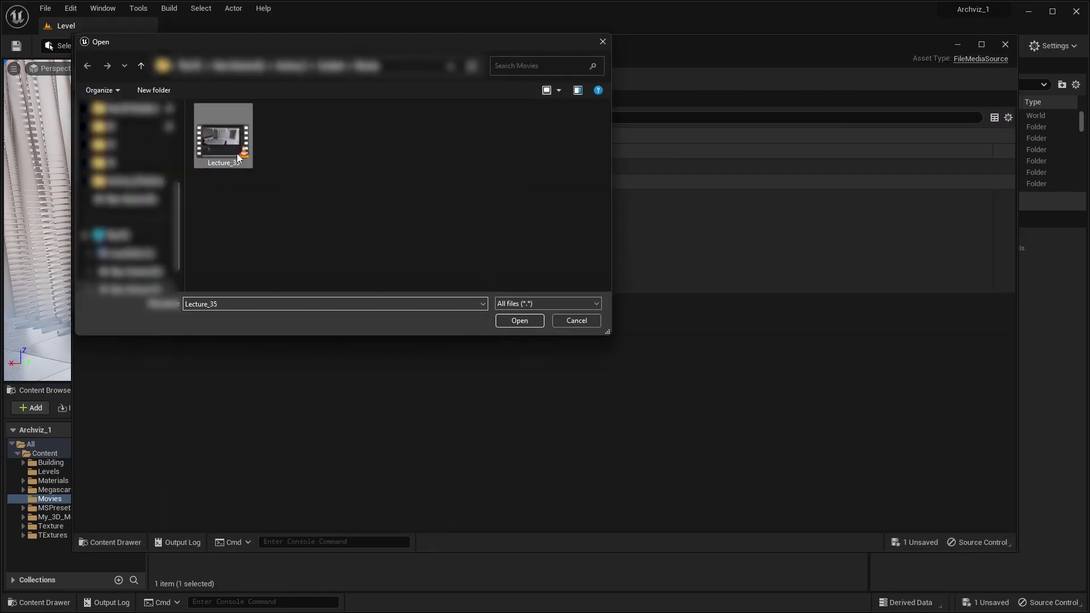
{"action": "left_click", "coordinate": [523, 322]}
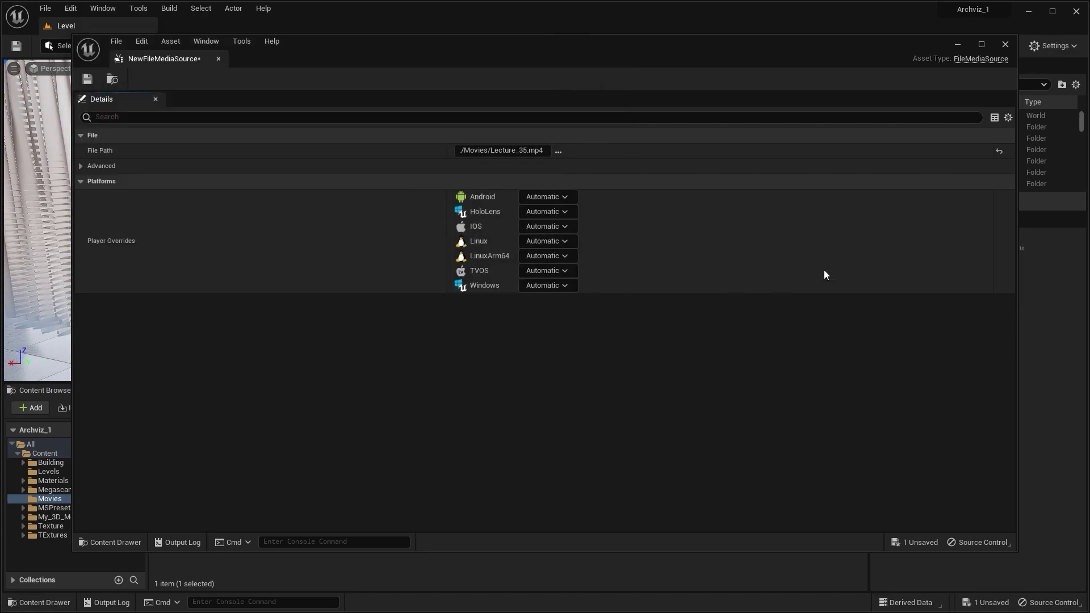
{"action": "left_click", "coordinate": [1005, 44]}
{"action": "left_click", "coordinate": [267, 491]}
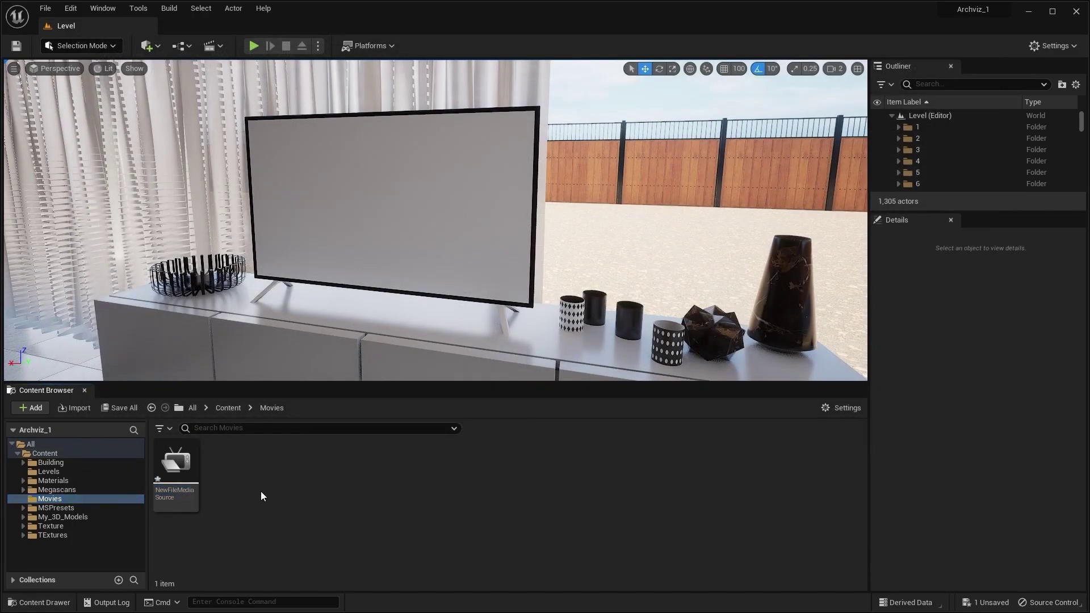
Create a Media Player asset in the Movies folder with a linked video output MediaTexture
{"action": "right_click", "coordinate": [260, 491]}
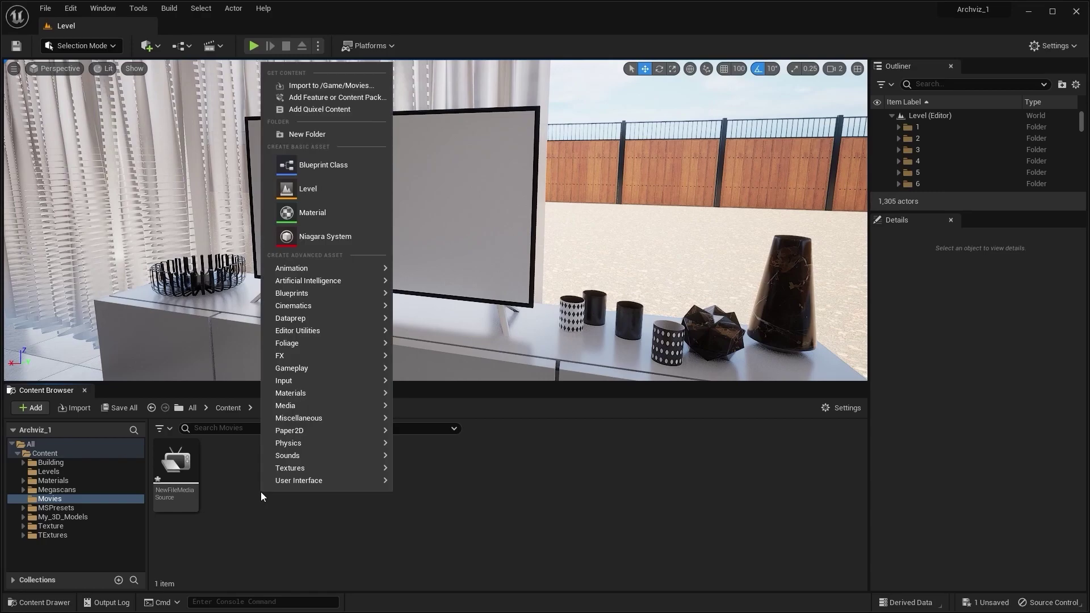
{"action": "mouse_move", "coordinate": [318, 398]}
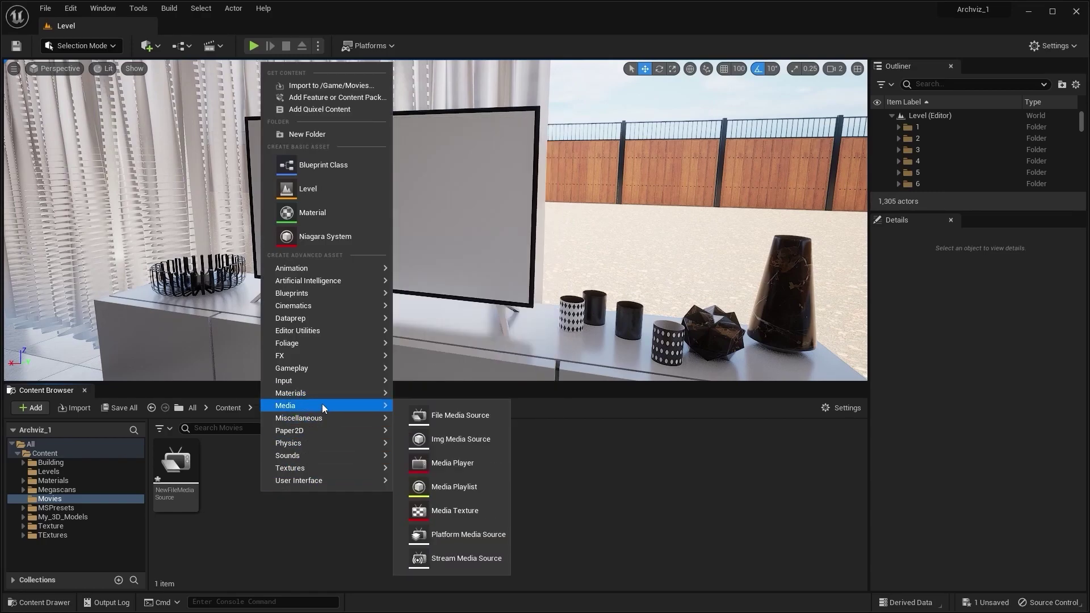
{"action": "left_click", "coordinate": [461, 464]}
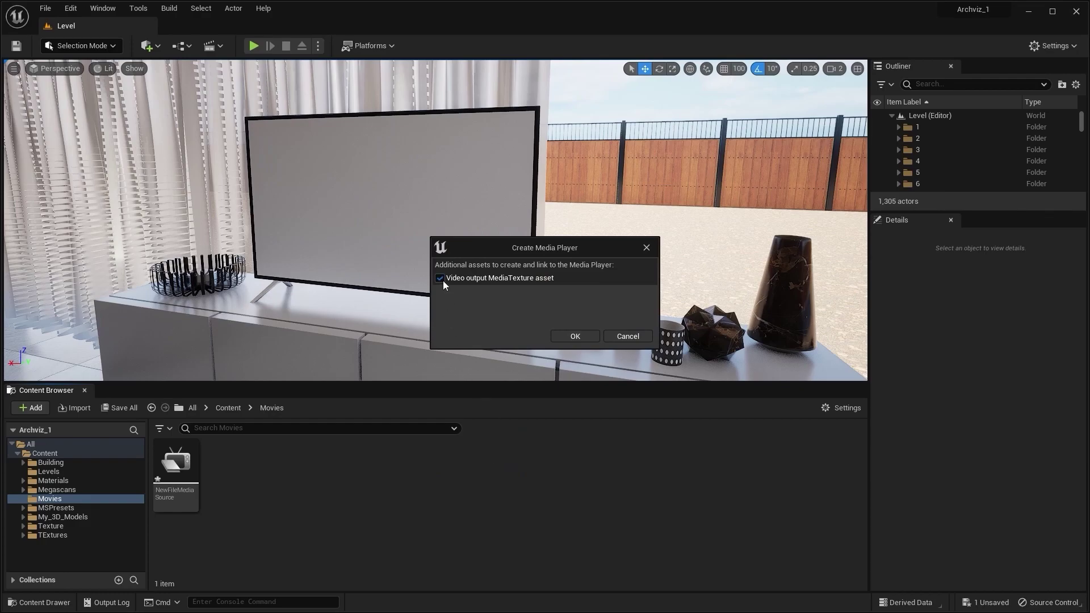
{"action": "left_click", "coordinate": [578, 334]}
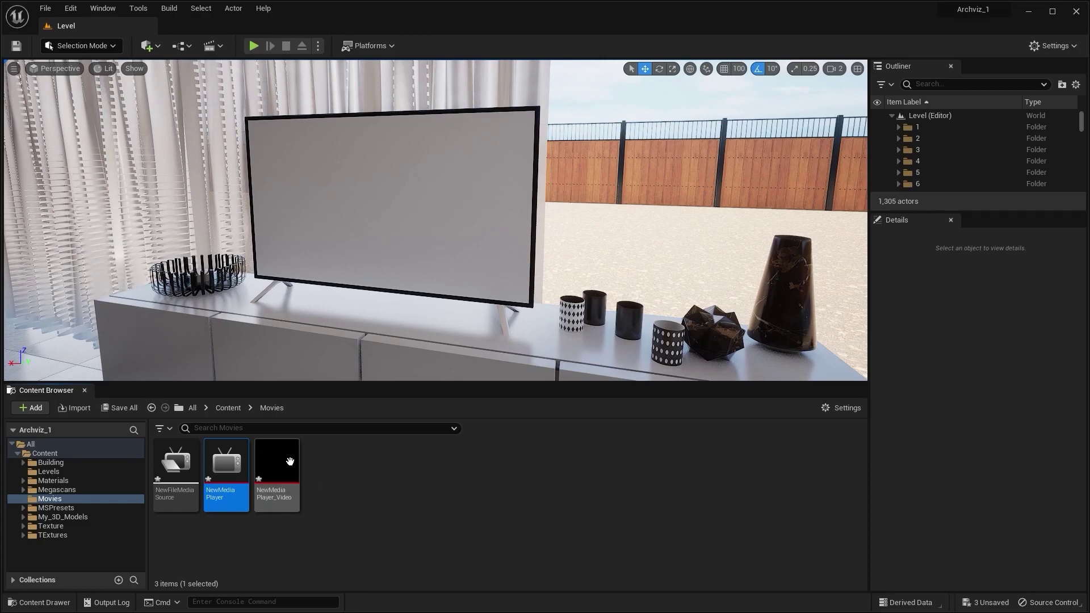
{"action": "mouse_move", "coordinate": [286, 459]}
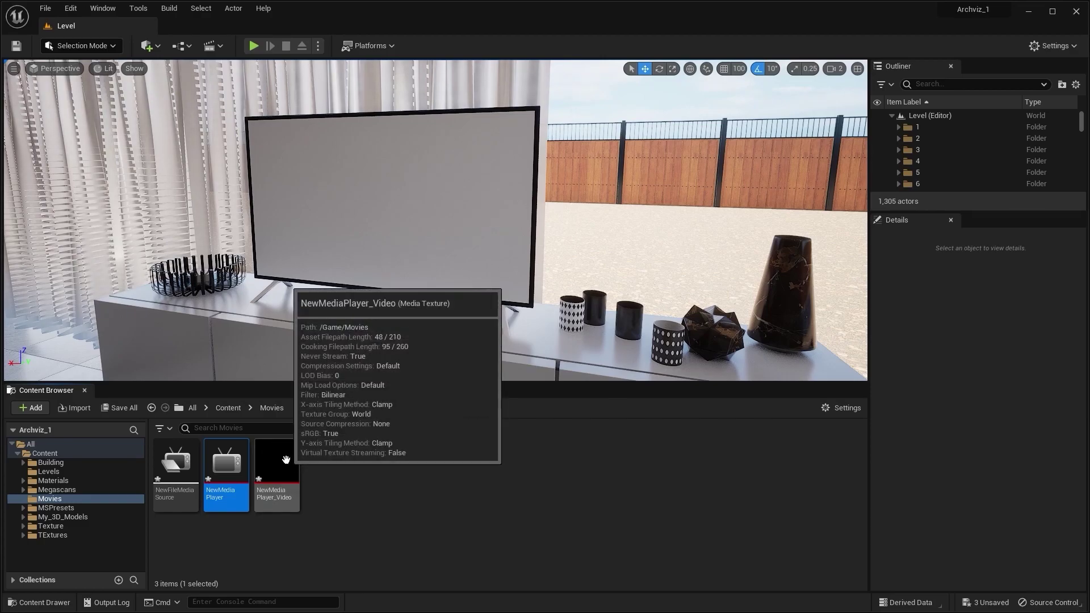
{"action": "left_click", "coordinate": [545, 536]}
Place a cube on the floor between the TV cabinet and the armchair and apply the NewMediaPlayer_Video media texture to it
{"action": "right_click_drag", "start_coordinate": [544, 238], "coordinate": [755, 256]}
{"action": "key", "text": "s"}
{"action": "right_click_drag", "start_coordinate": [97, 187], "coordinate": [97, 152]}
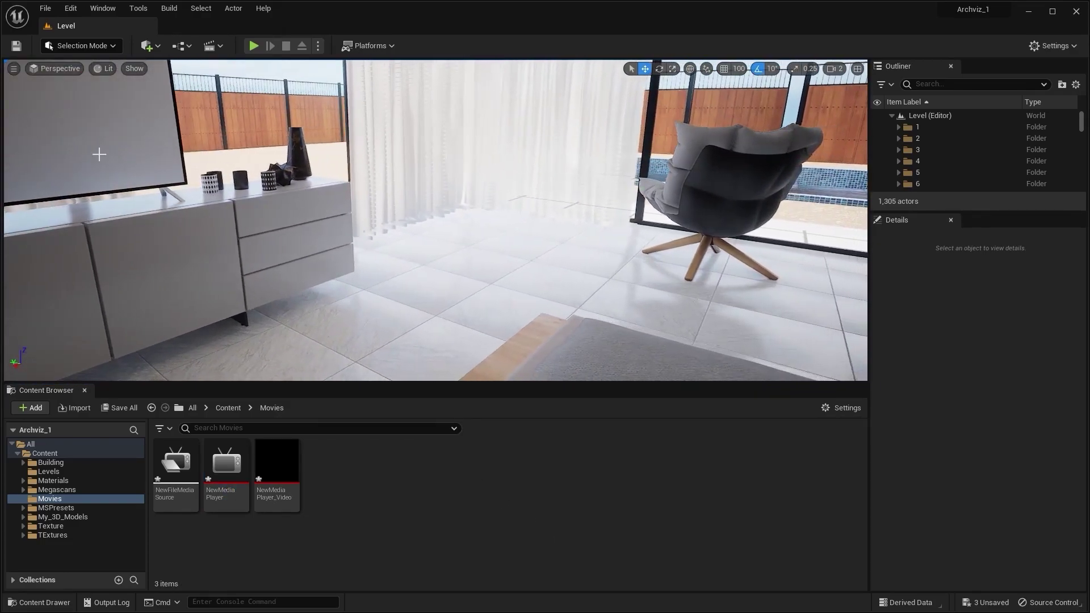
{"action": "left_click", "coordinate": [148, 45]}
{"action": "mouse_move", "coordinate": [201, 190]}
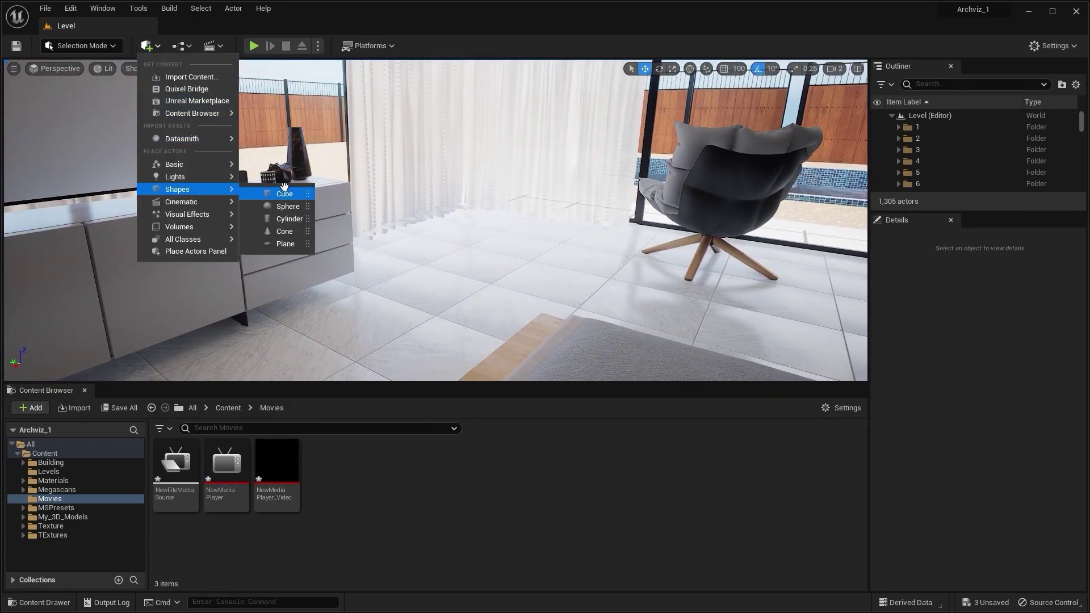
{"action": "left_click_drag", "start_coordinate": [290, 194], "coordinate": [500, 150]}
{"action": "right_click_drag", "start_coordinate": [500, 150], "coordinate": [395, 150]}
{"action": "left_click_drag", "start_coordinate": [277, 471], "coordinate": [468, 311]}
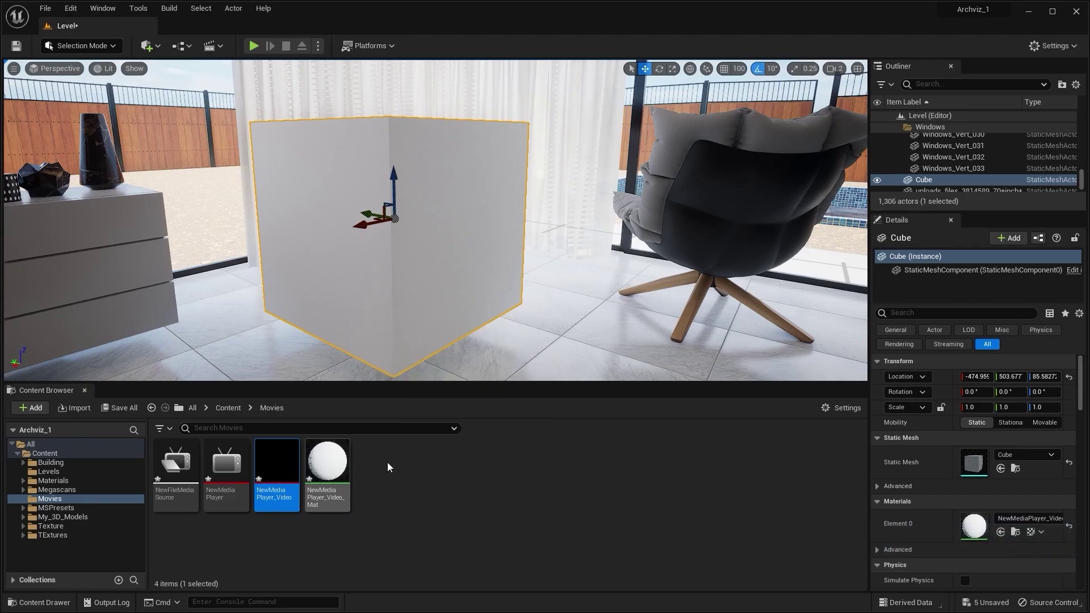
Apply the NewMediaPlayer_Video_Mat material to the TV screen mesh
{"action": "right_click_drag", "start_coordinate": [411, 295], "coordinate": [170, 295]}
{"action": "right_click_drag", "start_coordinate": [475, 311], "coordinate": [522, 386]}
{"action": "right_click_drag", "start_coordinate": [309, 238], "coordinate": [310, 239]}
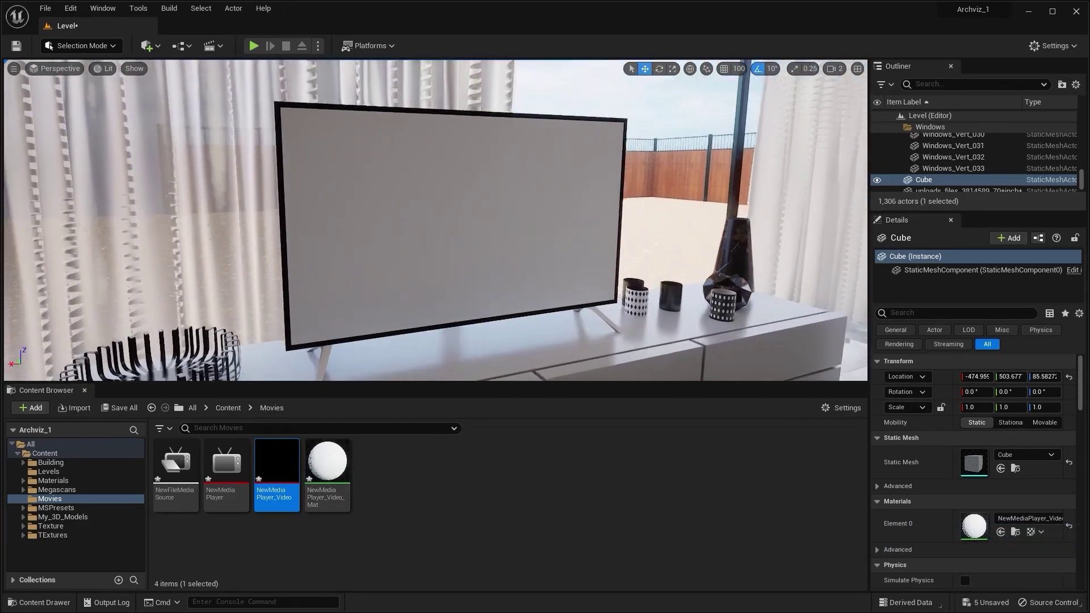
{"action": "left_click_drag", "start_coordinate": [326, 462], "coordinate": [414, 248]}
{"action": "left_click", "coordinate": [413, 248]}
{"action": "mouse_move", "coordinate": [414, 248]}
{"action": "right_mouse_down"}
{"action": "mouse_move", "coordinate": [457, 241]}
{"action": "mouse_move", "coordinate": [439, 226]}
{"action": "mouse_move", "coordinate": [428, 253]}
{"action": "right_mouse_up"}
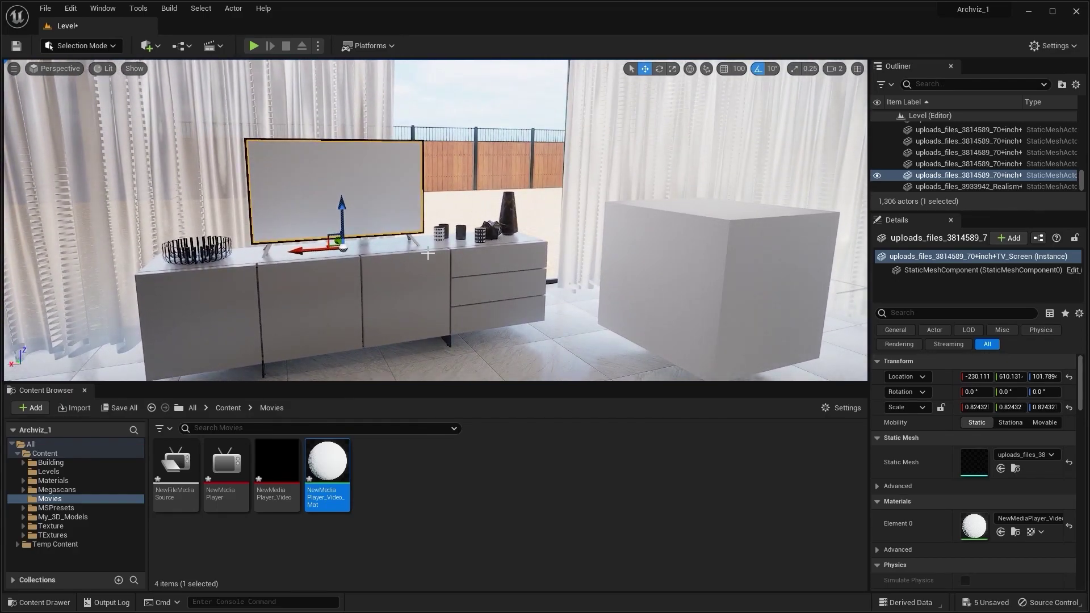
Open the level blueprint in a maximized window and delete the default Event BeginPlay and Event Tick nodes
{"action": "left_click", "coordinate": [185, 46]}
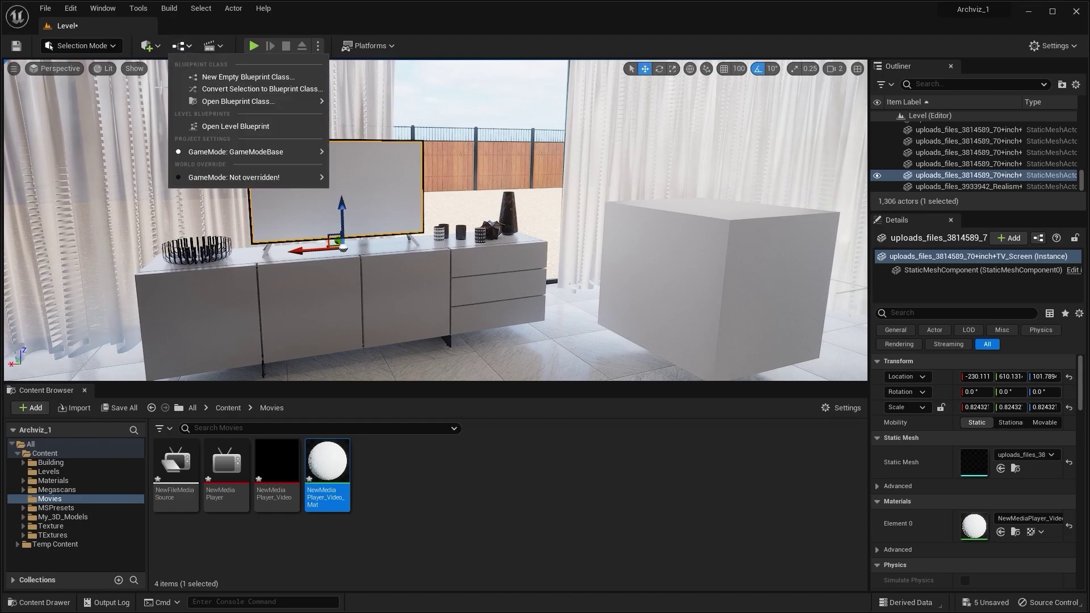
{"action": "left_click", "coordinate": [227, 131]}
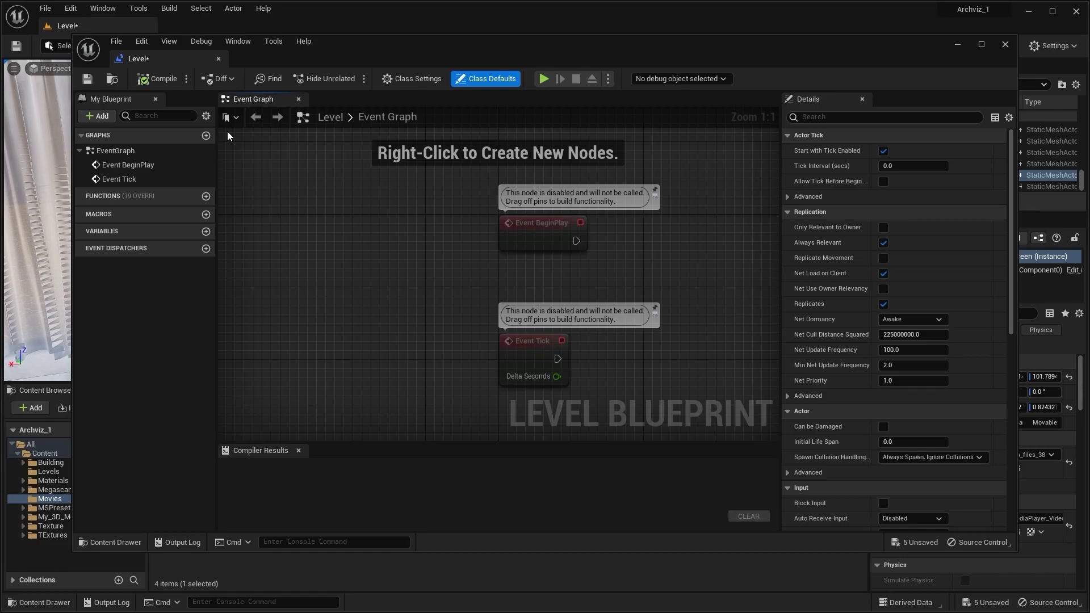
{"action": "left_click", "coordinate": [980, 45]}
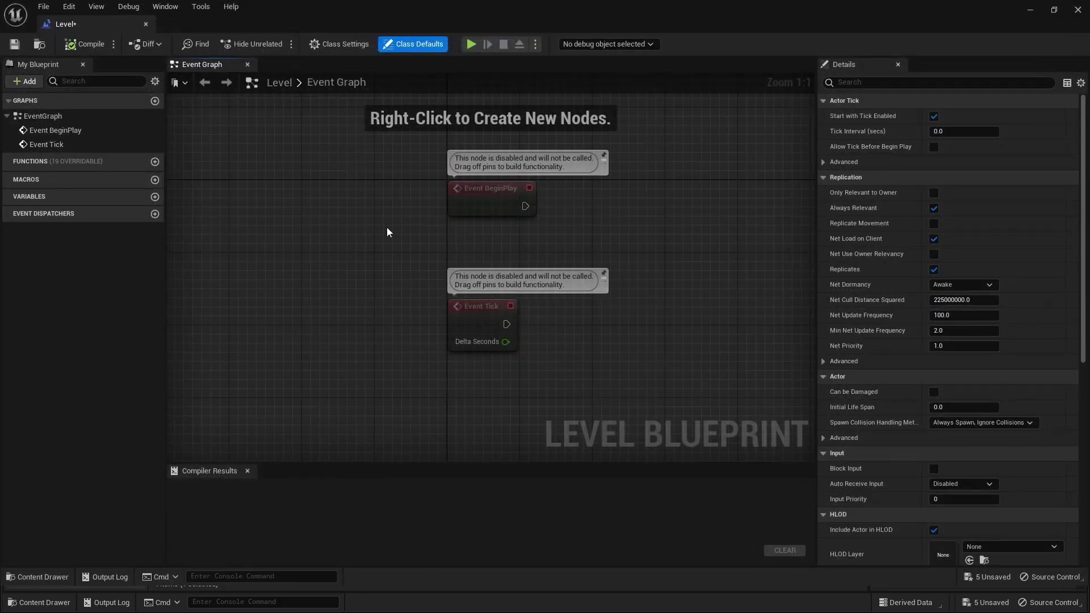
{"action": "right_click_drag", "start_coordinate": [387, 227], "coordinate": [334, 210]}
{"action": "left_click_drag", "start_coordinate": [367, 151], "coordinate": [686, 385]}
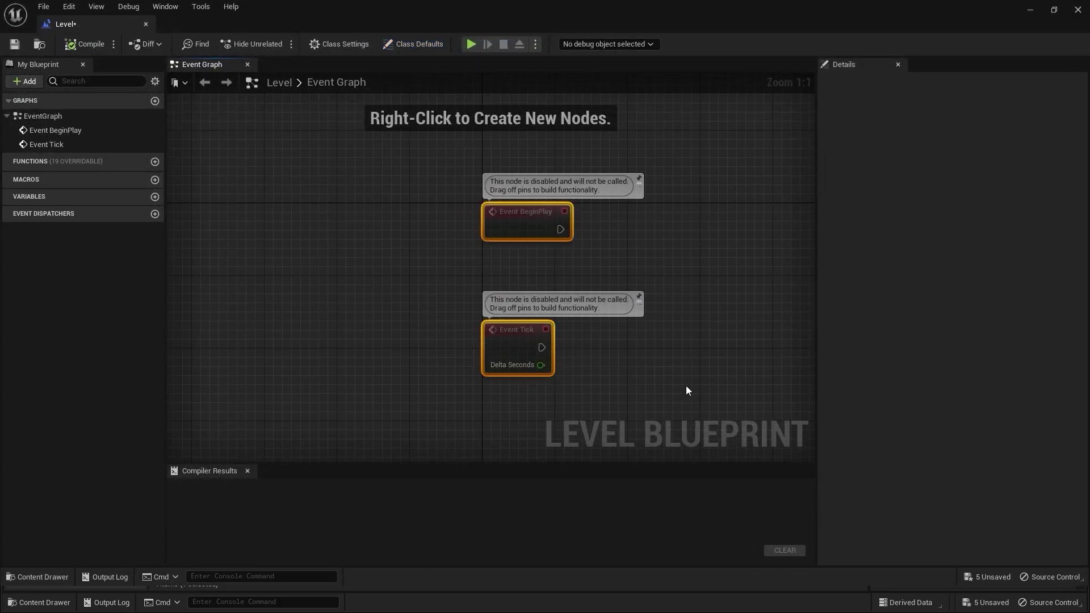
{"action": "key", "text": "Delete"}
{"action": "right_click_drag", "start_coordinate": [518, 201], "coordinate": [495, 208]}
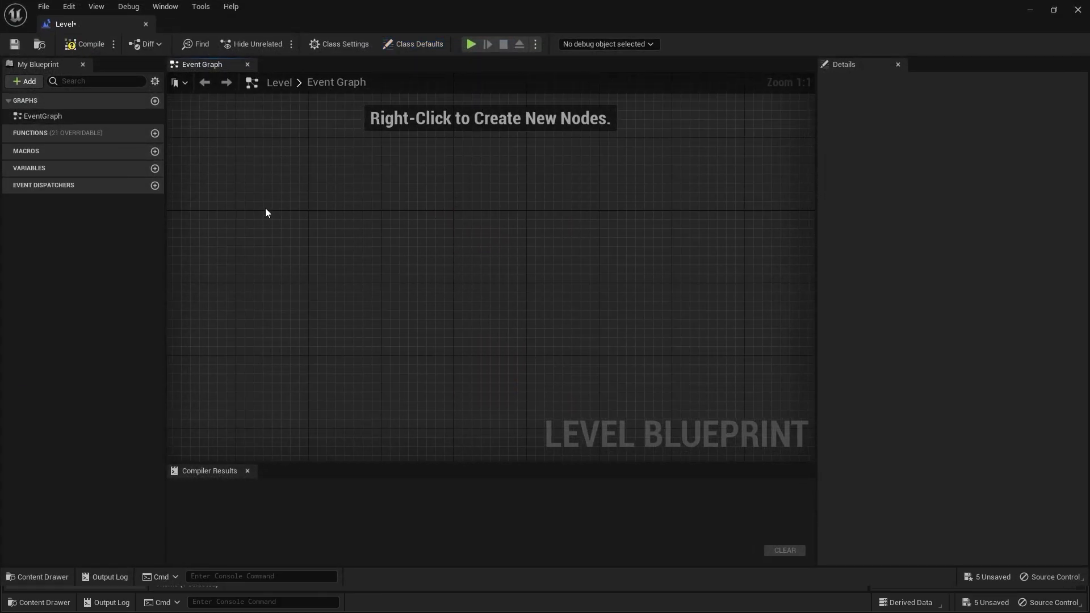
Add a blueprint variable named TV
{"action": "left_click", "coordinate": [155, 169]}
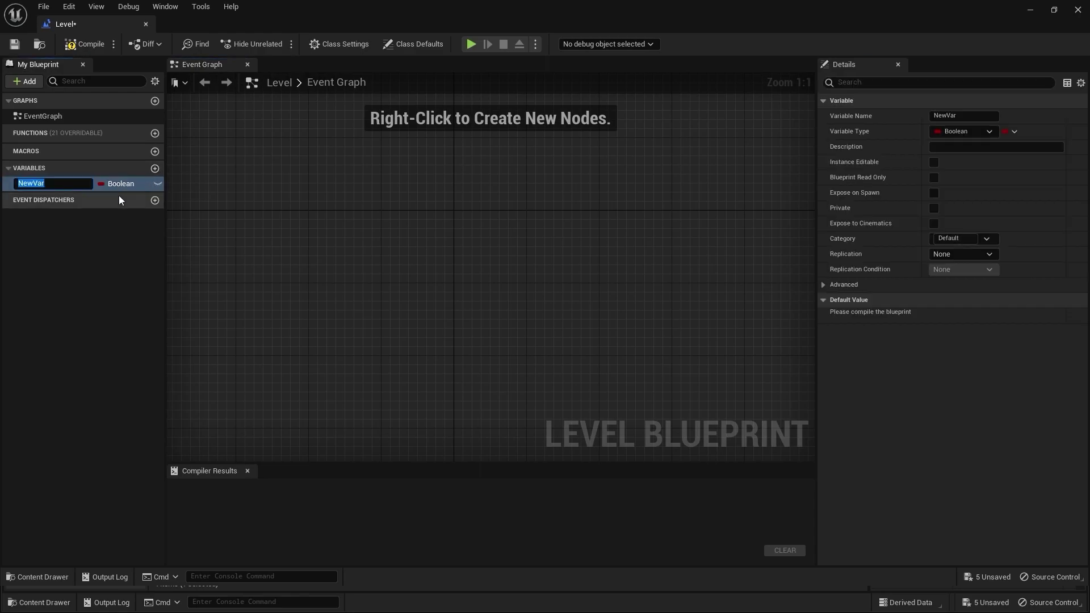
{"action": "type", "text": "TV"}
{"action": "left_click", "coordinate": [291, 307]}
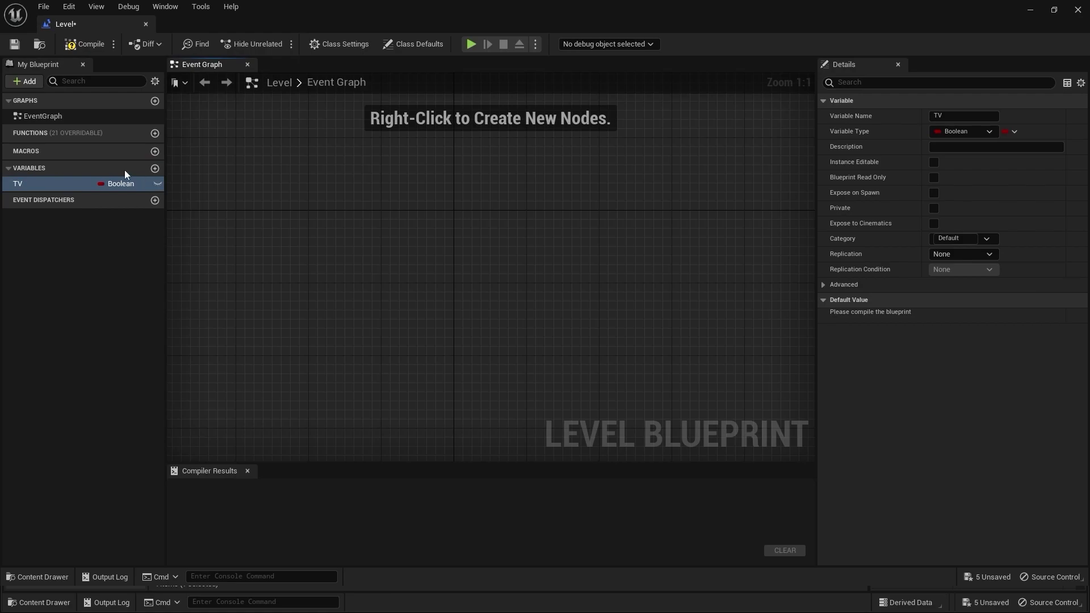
Set the TV variable's type to a Media Player object reference
{"action": "left_click", "coordinate": [64, 182]}
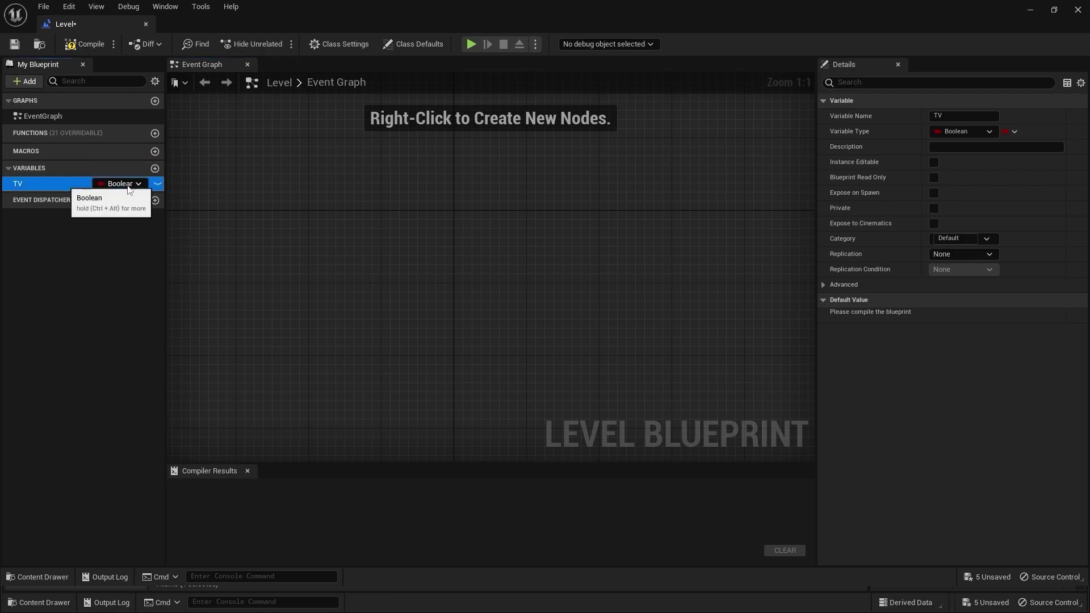
{"action": "left_click", "coordinate": [964, 136]}
{"action": "type", "text": "Med"}
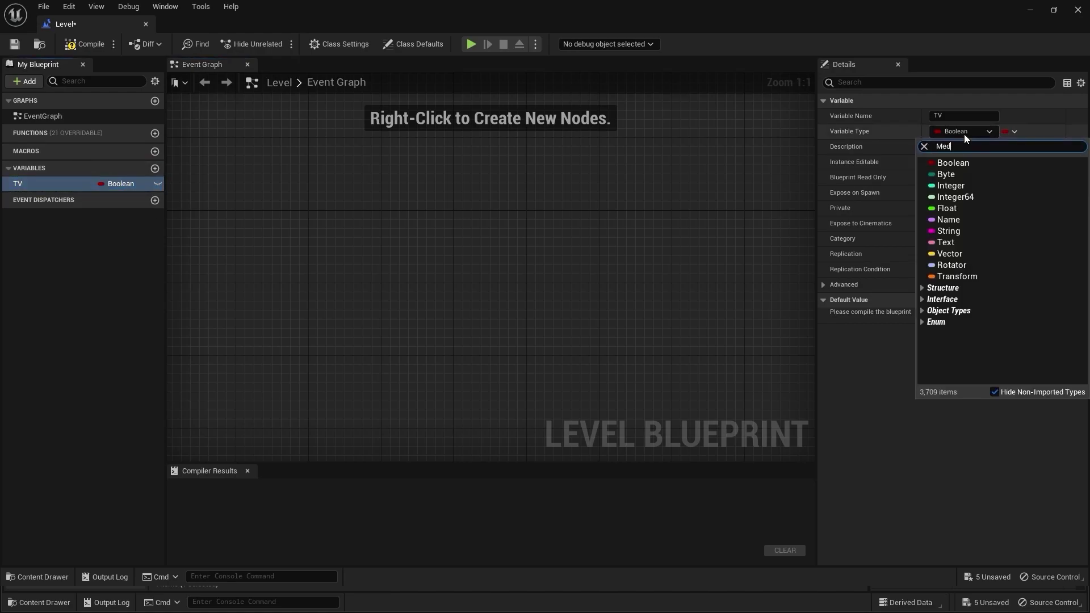
{"action": "type", "text": "ia"}
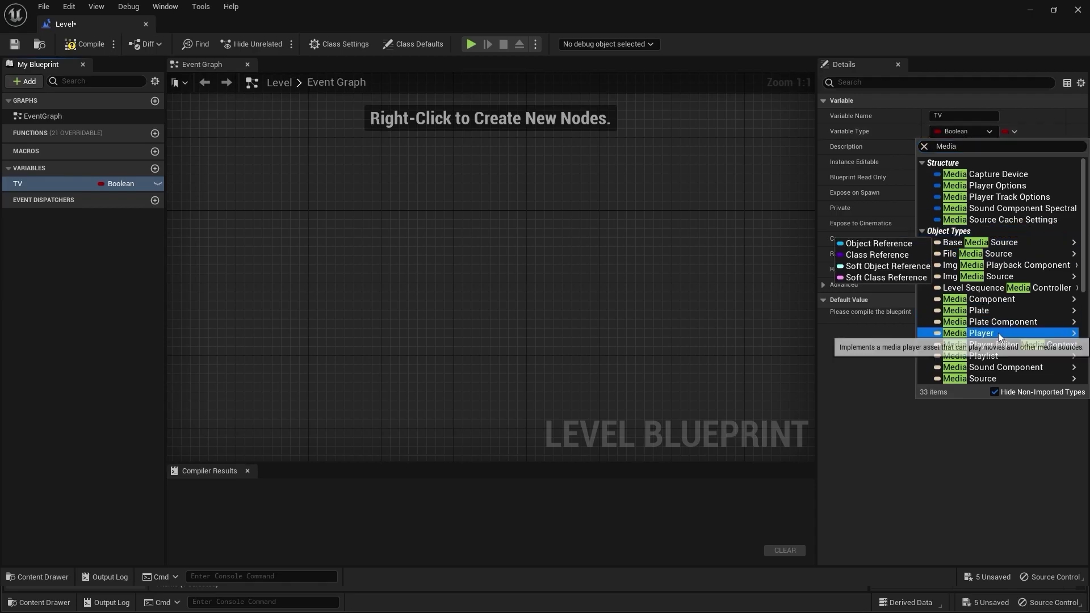
{"action": "left_click", "coordinate": [997, 333]}
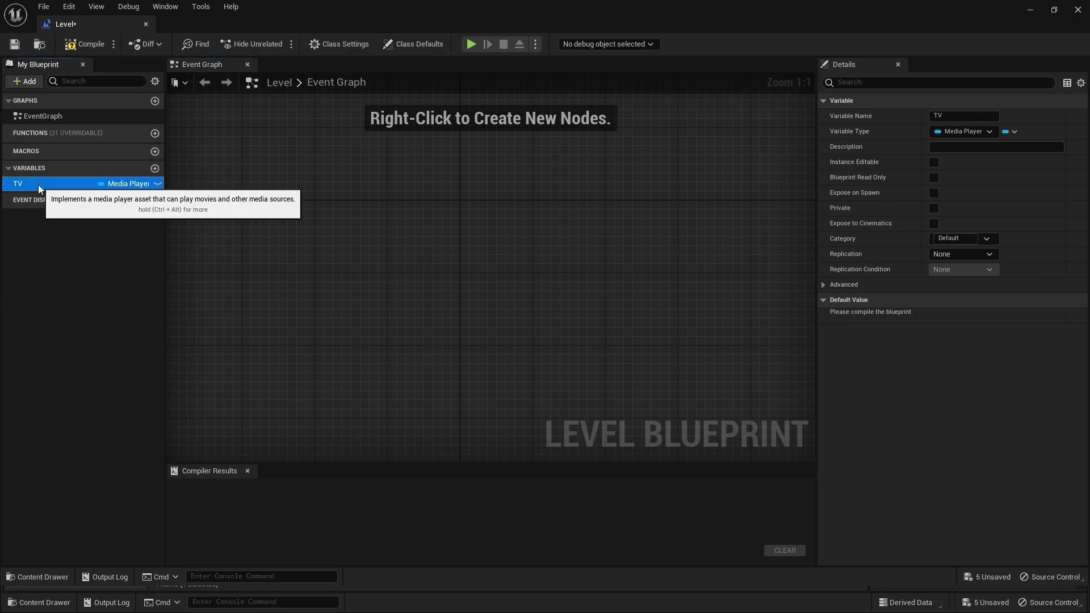
Place a getter node for the TV variable in the event graph
{"action": "left_click_drag", "start_coordinate": [38, 185], "coordinate": [377, 269]}
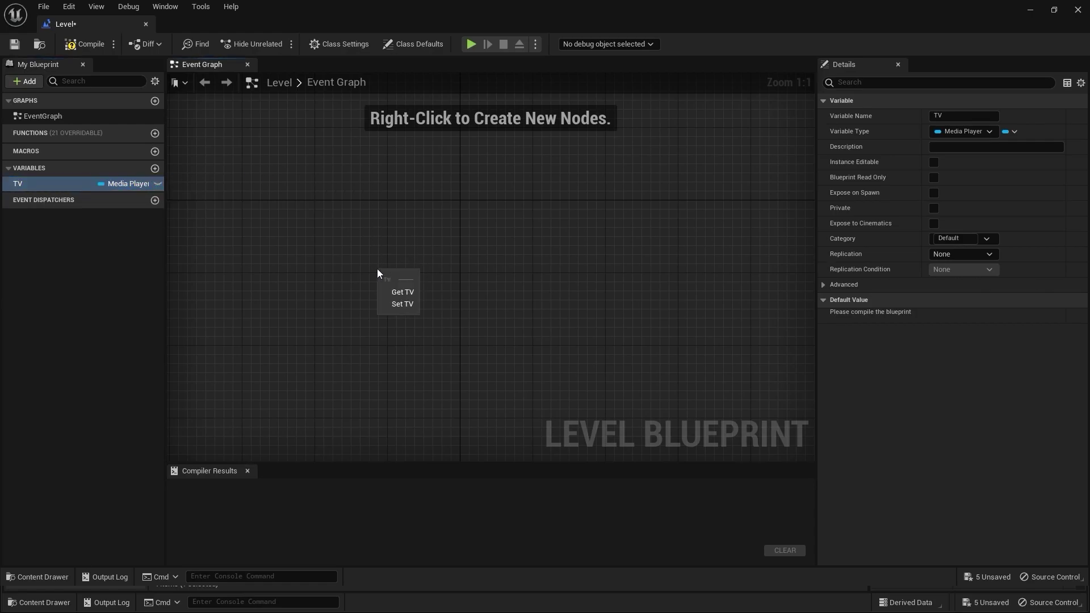
{"action": "left_click", "coordinate": [400, 292]}
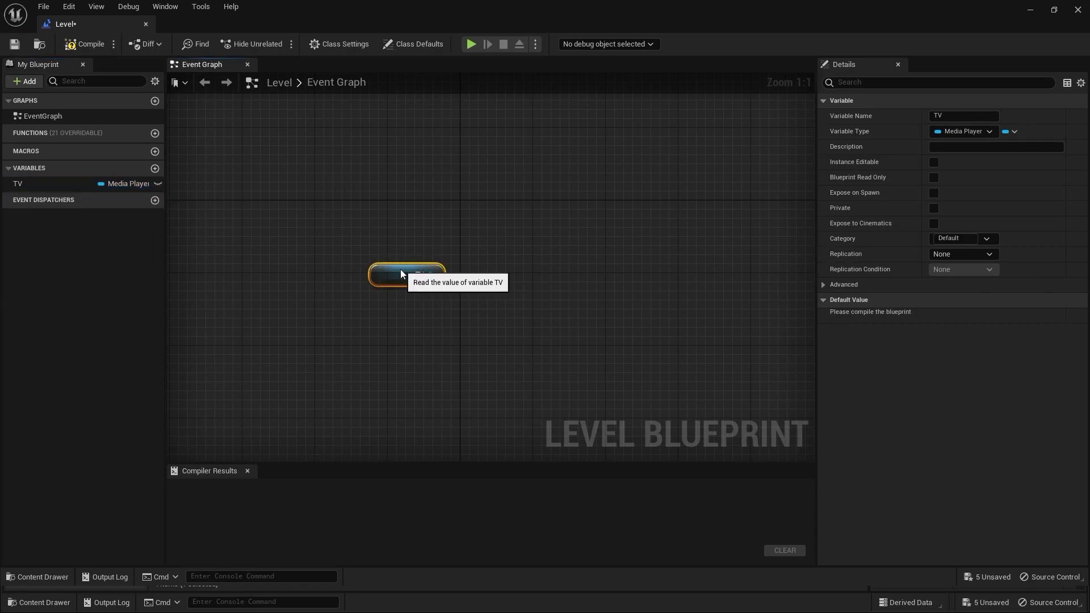
{"action": "left_click_drag", "start_coordinate": [400, 273], "coordinate": [386, 306]}
{"action": "left_click", "coordinate": [411, 235]}
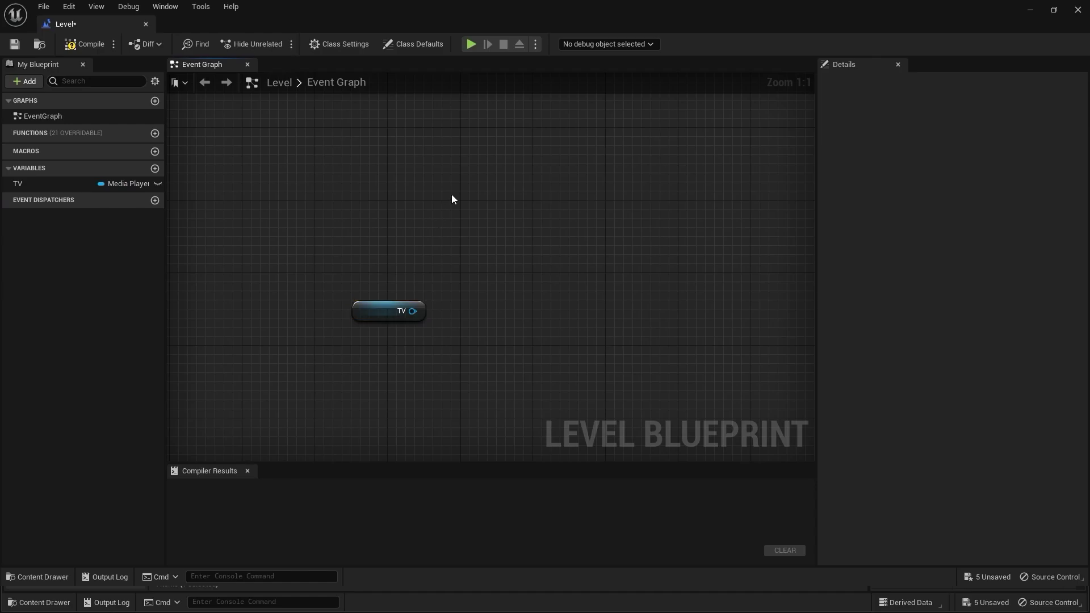
Add an Event BeginPlay node and position it just above the TV getter node
{"action": "right_click", "coordinate": [452, 199]}
{"action": "type", "text": "even"}
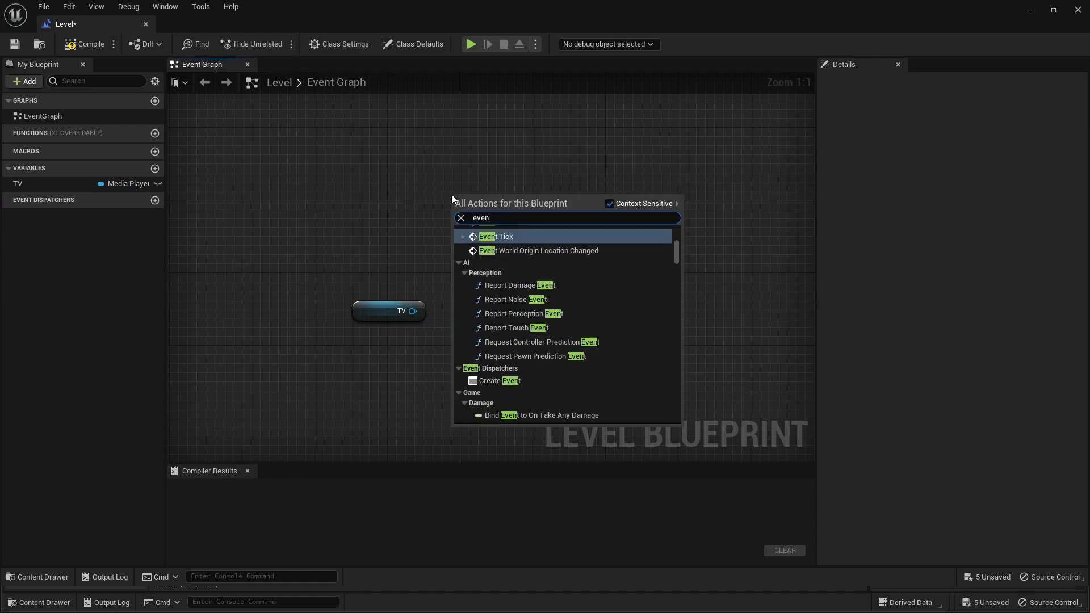
{"action": "type", "text": "tplay"}
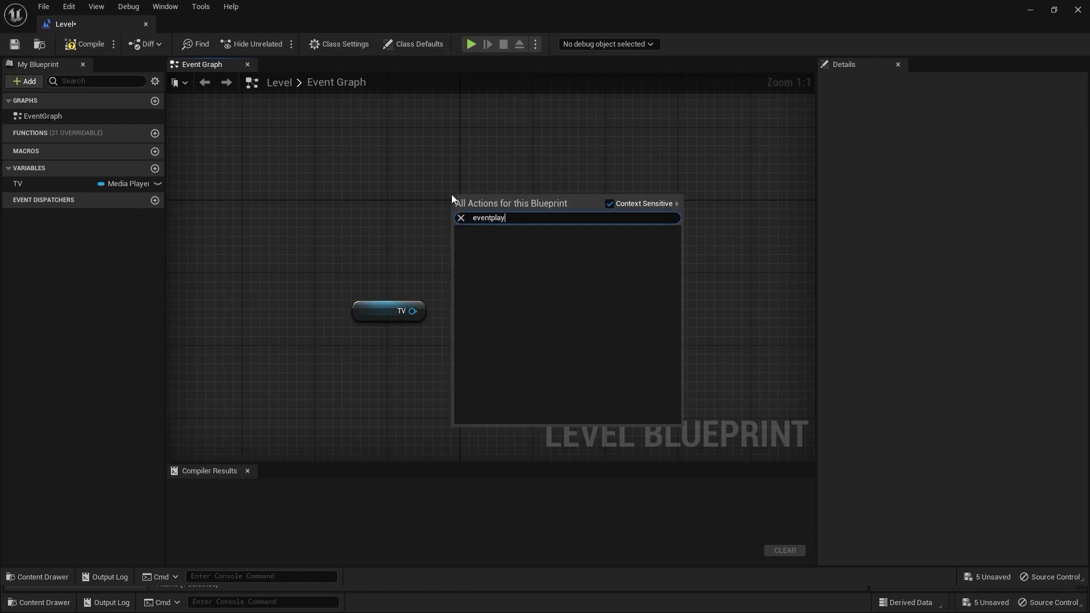
{"action": "key", "text": "BackSpace"}
{"action": "key", "text": "BackSpace"}
{"action": "key", "text": "BackSpace"}
{"action": "key", "text": "BackSpace"}
{"action": "key", "text": "BackSpace"}
{"action": "key", "text": "BackSpace"}
{"action": "key", "text": "BackSpace"}
{"action": "key", "text": "BackSpace"}
{"action": "key", "text": "BackSpace"}
{"action": "type", "text": "eventbe"}
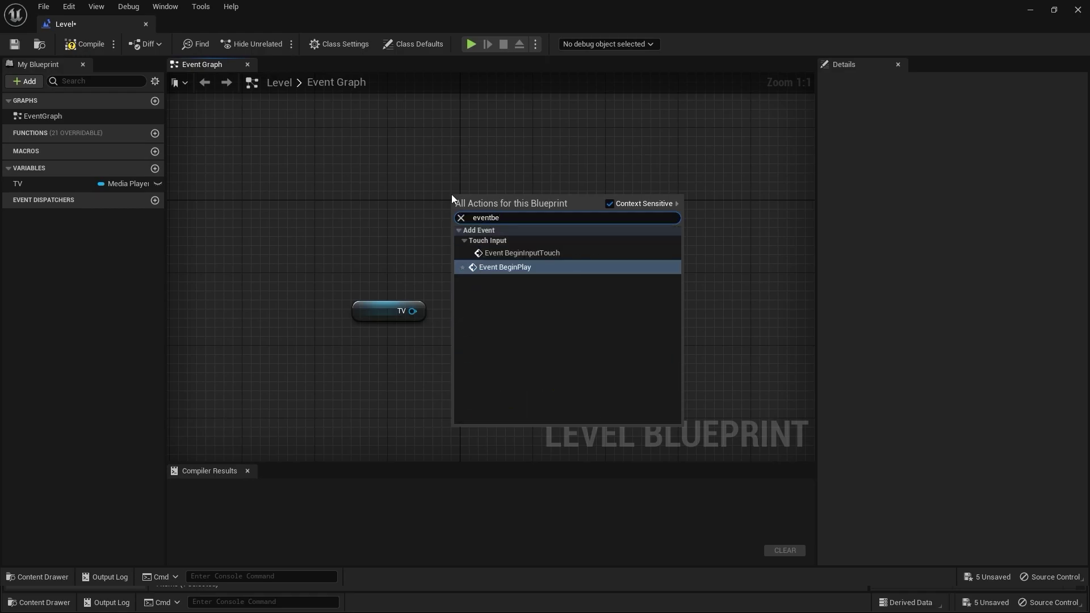
{"action": "key", "text": "Return"}
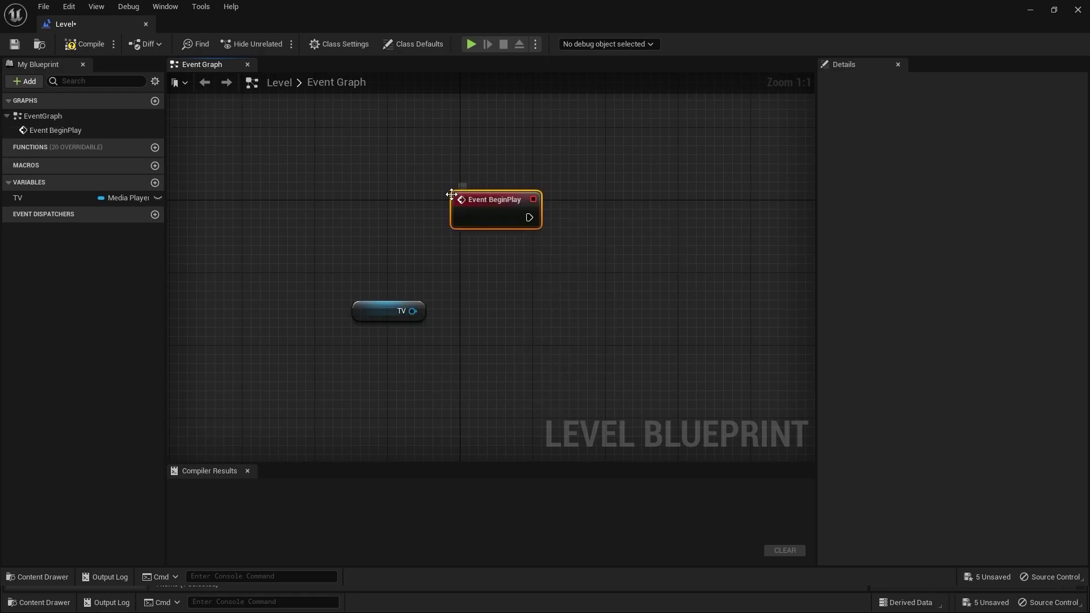
{"action": "left_click_drag", "start_coordinate": [475, 210], "coordinate": [403, 236]}
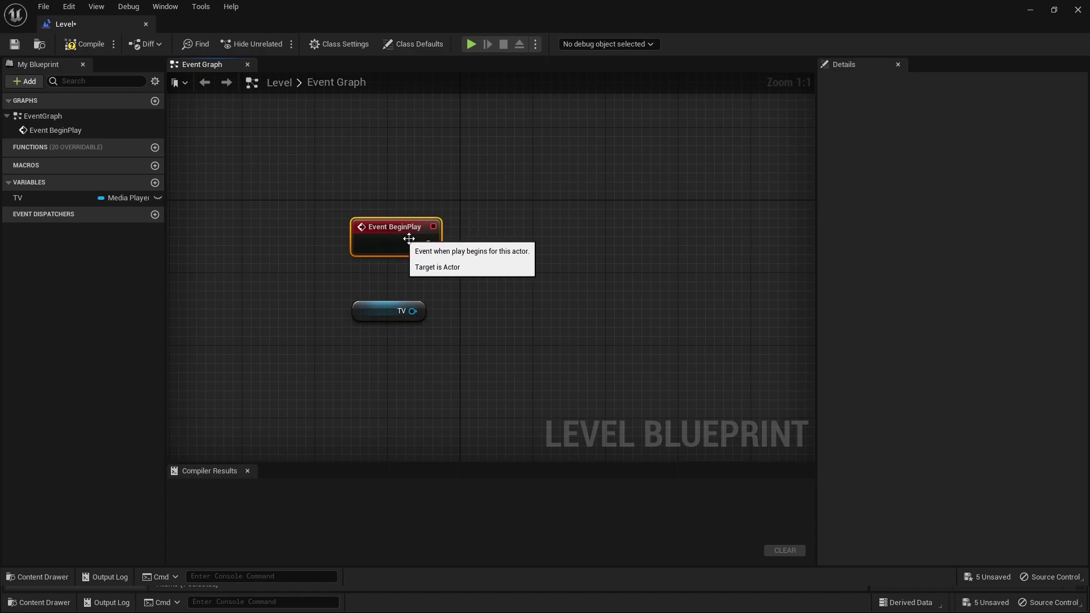
Add a media player Open Source node driven by Event BeginPlay's execution output, with context-sensitive filtering off
{"action": "right_click_drag", "start_coordinate": [548, 266], "coordinate": [451, 255]}
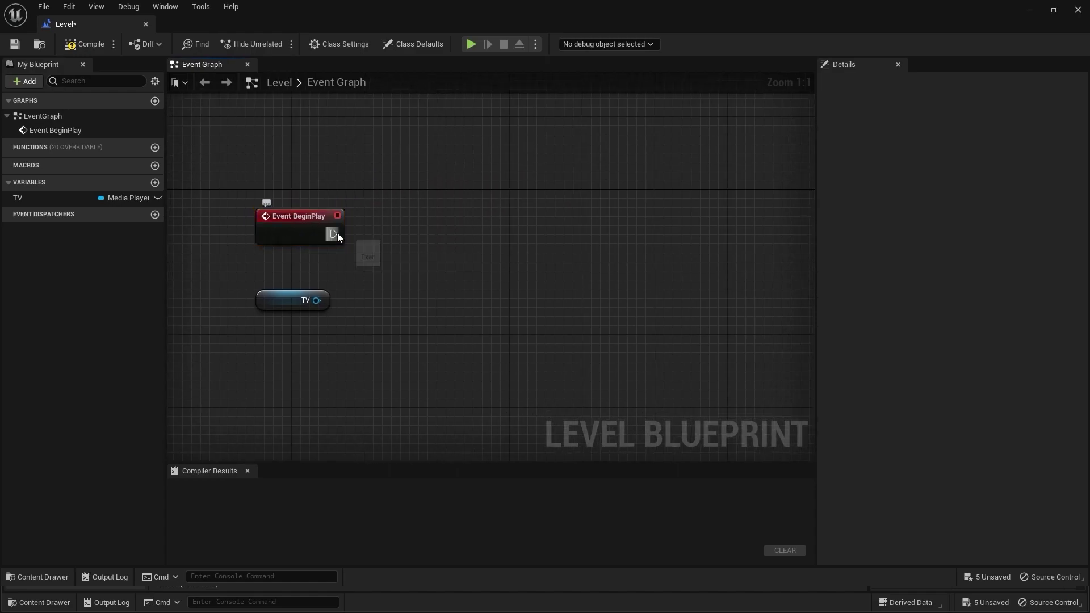
{"action": "left_click_drag", "start_coordinate": [337, 233], "coordinate": [429, 185]}
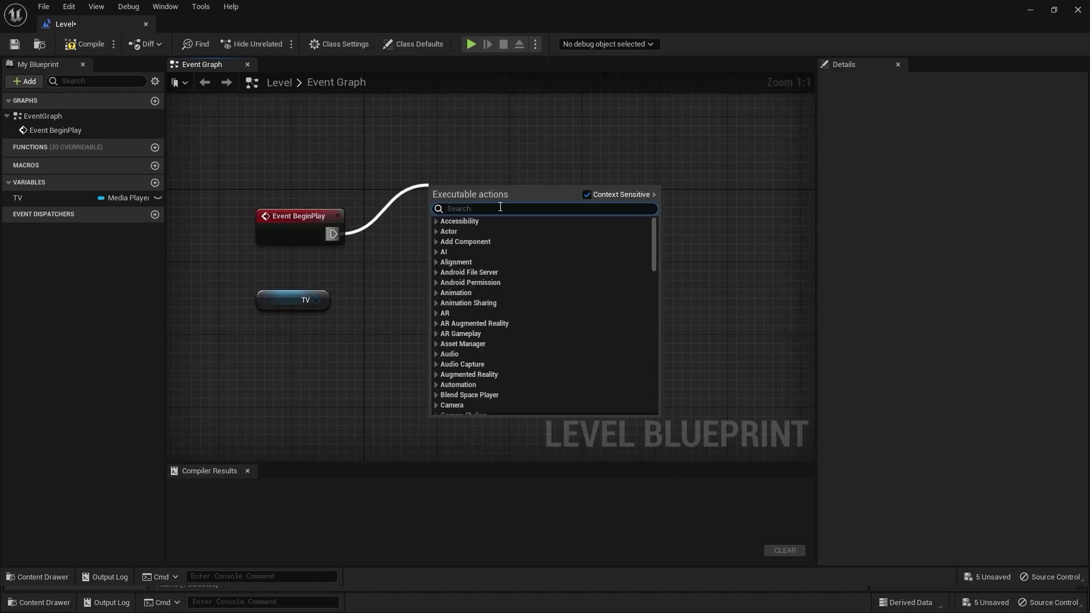
{"action": "left_click", "coordinate": [590, 196]}
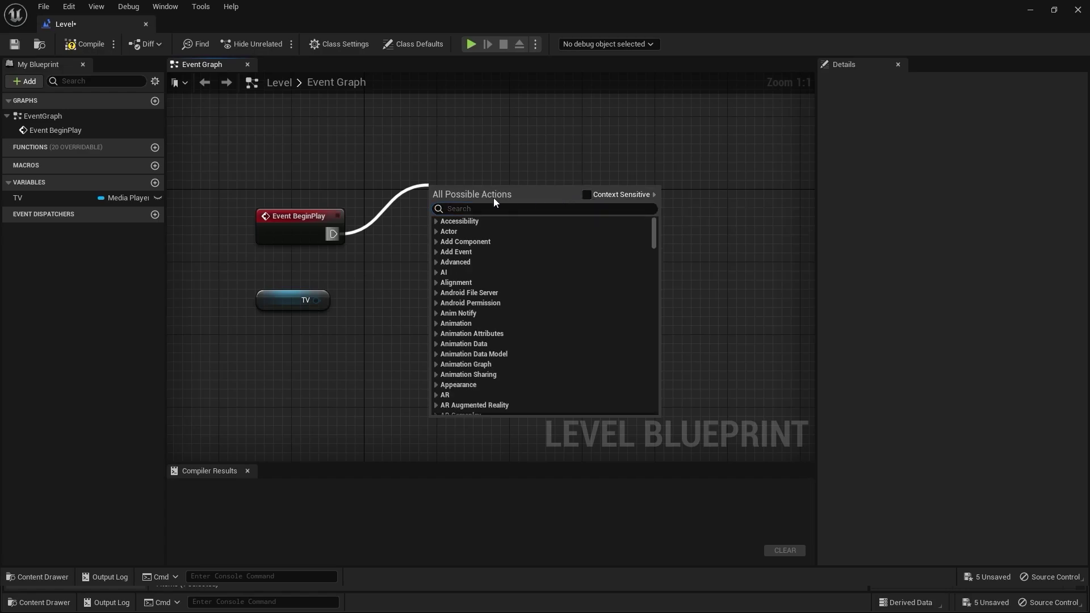
{"action": "left_click", "coordinate": [454, 209]}
{"action": "type", "text": "opensour"}
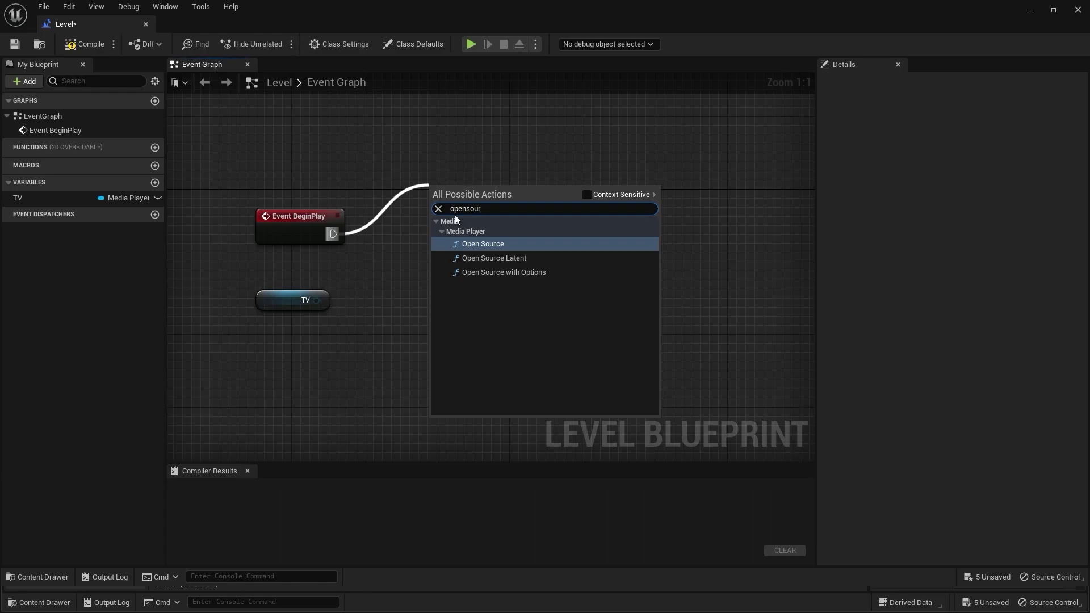
{"action": "left_click", "coordinate": [482, 245]}
{"action": "left_click_drag", "start_coordinate": [514, 197], "coordinate": [543, 215]}
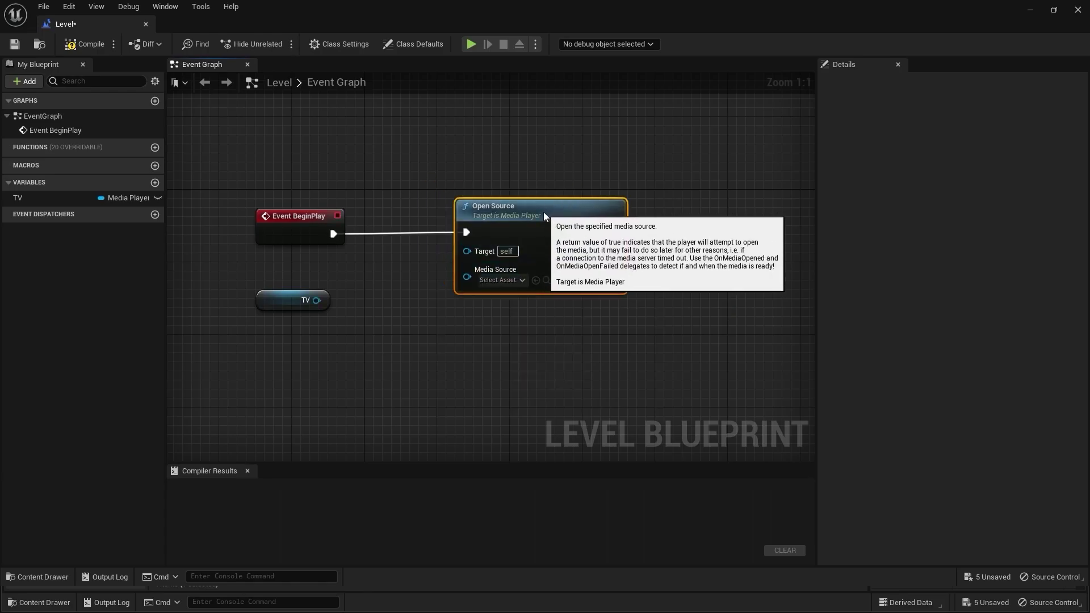
Connect the TV getter to the Open Source node's Target and choose NewFileMediaSource as its Media Source
{"action": "right_click_drag", "start_coordinate": [405, 258], "coordinate": [454, 232]}
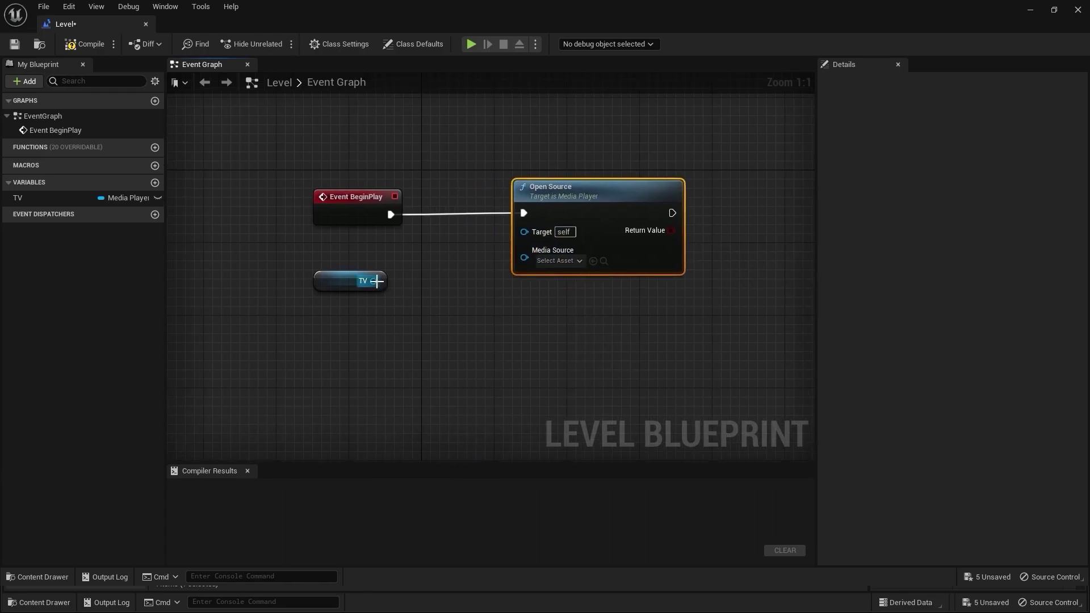
{"action": "left_click_drag", "start_coordinate": [375, 281], "coordinate": [524, 231]}
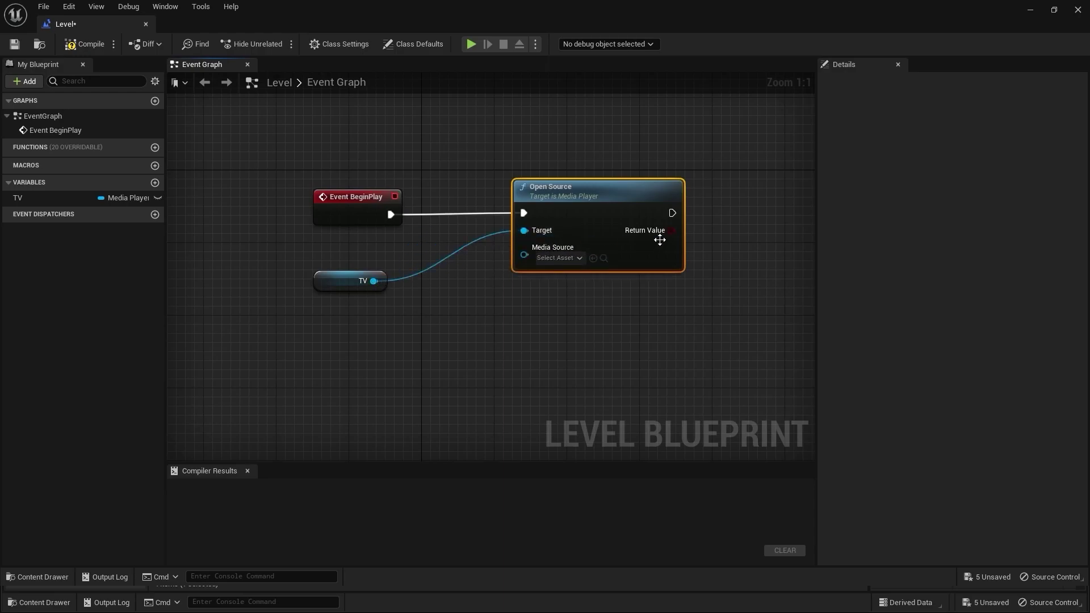
{"action": "mouse_move", "coordinate": [586, 199]}
{"action": "right_mouse_down"}
{"action": "mouse_move", "coordinate": [588, 176]}
{"action": "mouse_move", "coordinate": [578, 181]}
{"action": "right_mouse_up"}
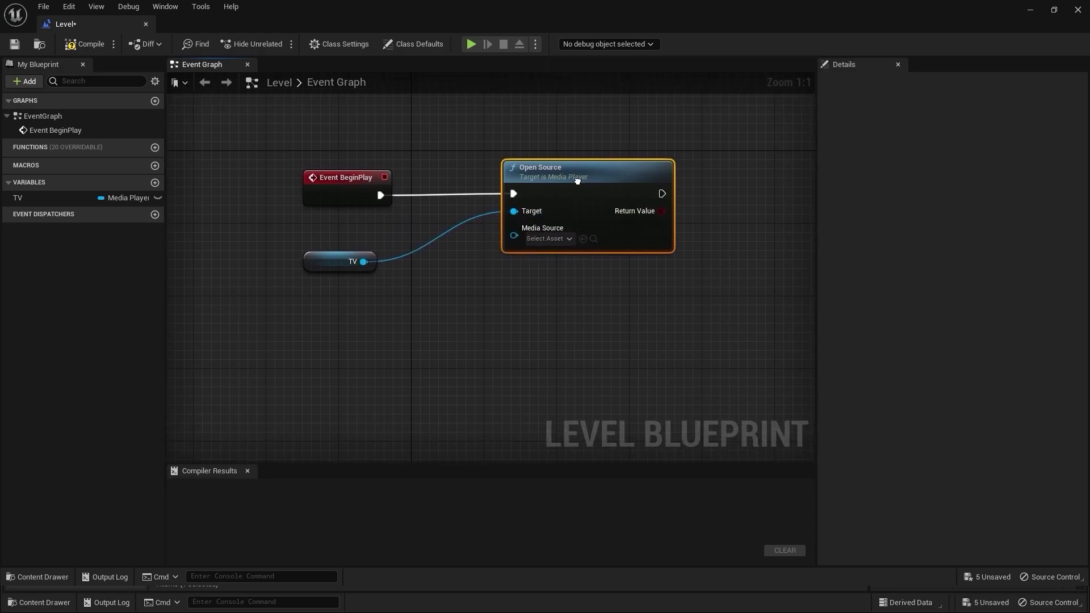
{"action": "left_click", "coordinate": [557, 239]}
{"action": "left_click", "coordinate": [567, 292]}
{"action": "key", "text": "ctrl+space"}
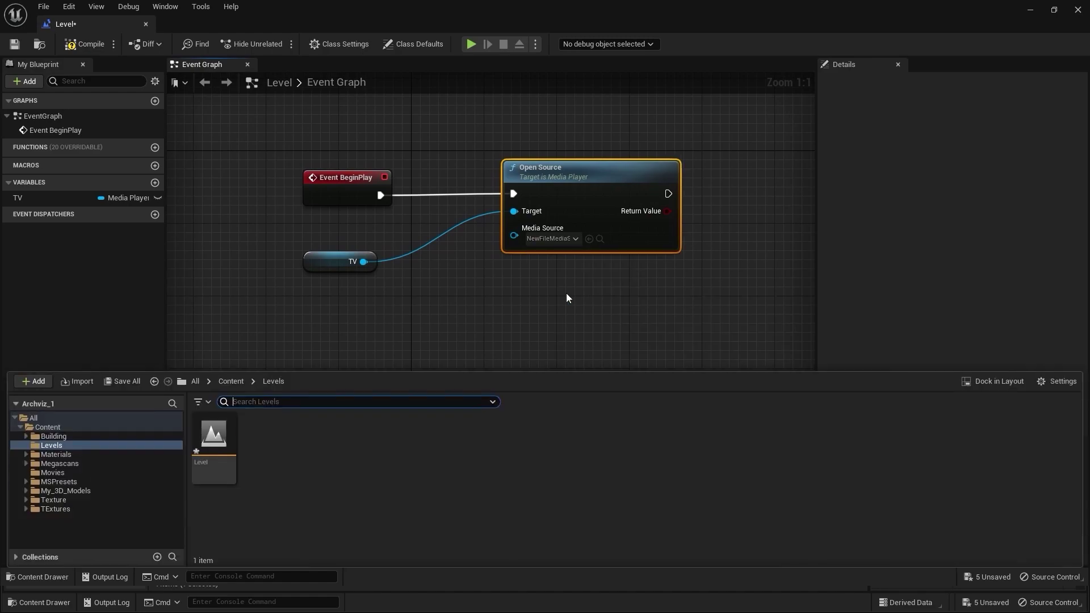
{"action": "left_click", "coordinate": [74, 472]}
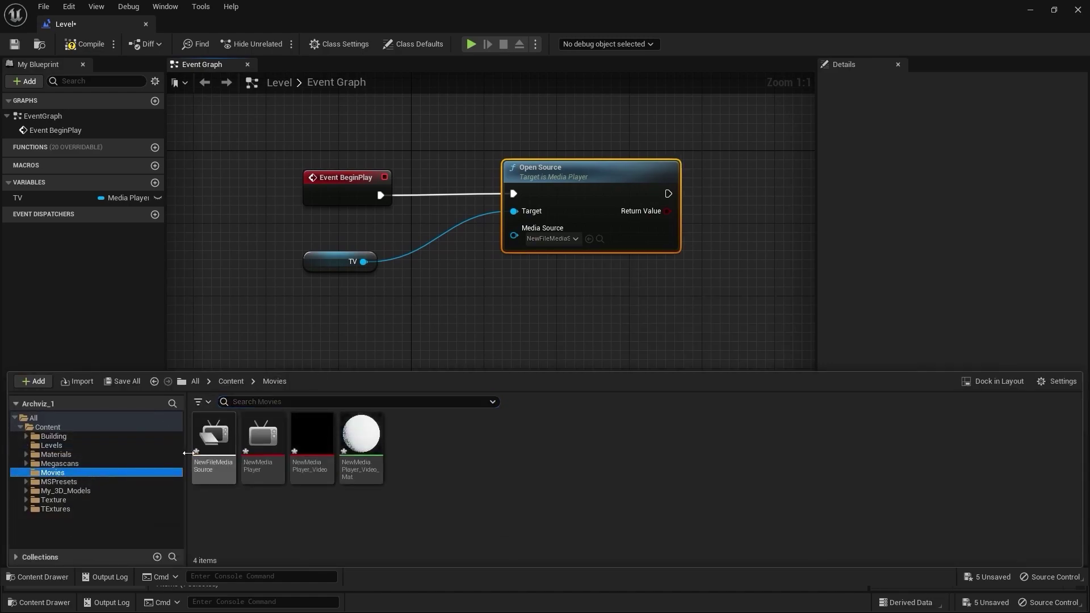
{"action": "left_click", "coordinate": [513, 315]}
{"action": "left_click", "coordinate": [525, 312]}
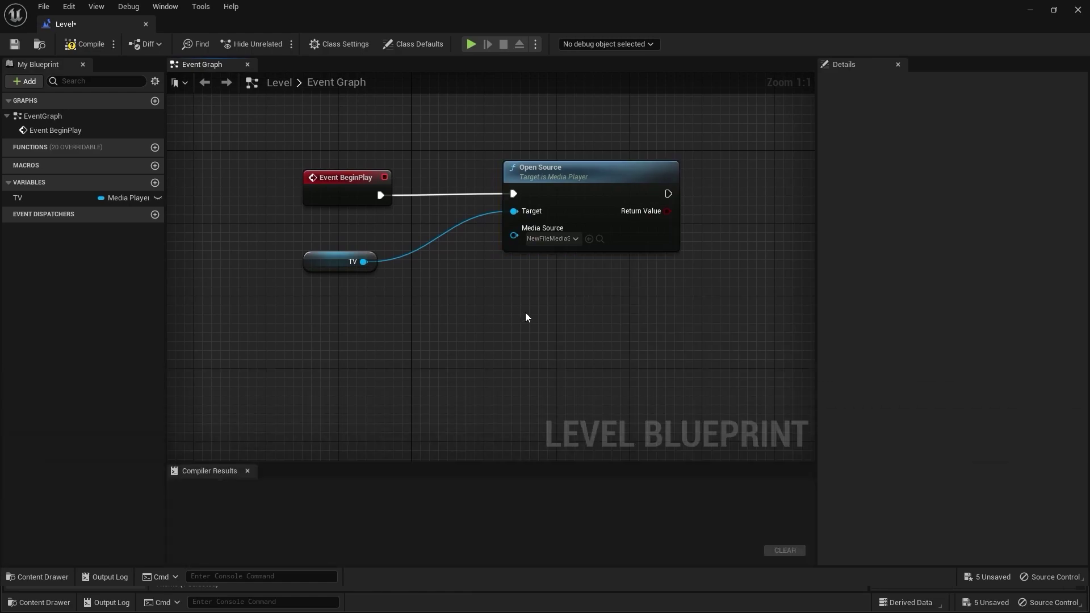
Move the Open Source node closer to Event BeginPlay and compile the level blueprint
{"action": "right_click_drag", "start_coordinate": [525, 312], "coordinate": [461, 336]}
{"action": "left_click_drag", "start_coordinate": [516, 206], "coordinate": [487, 213]}
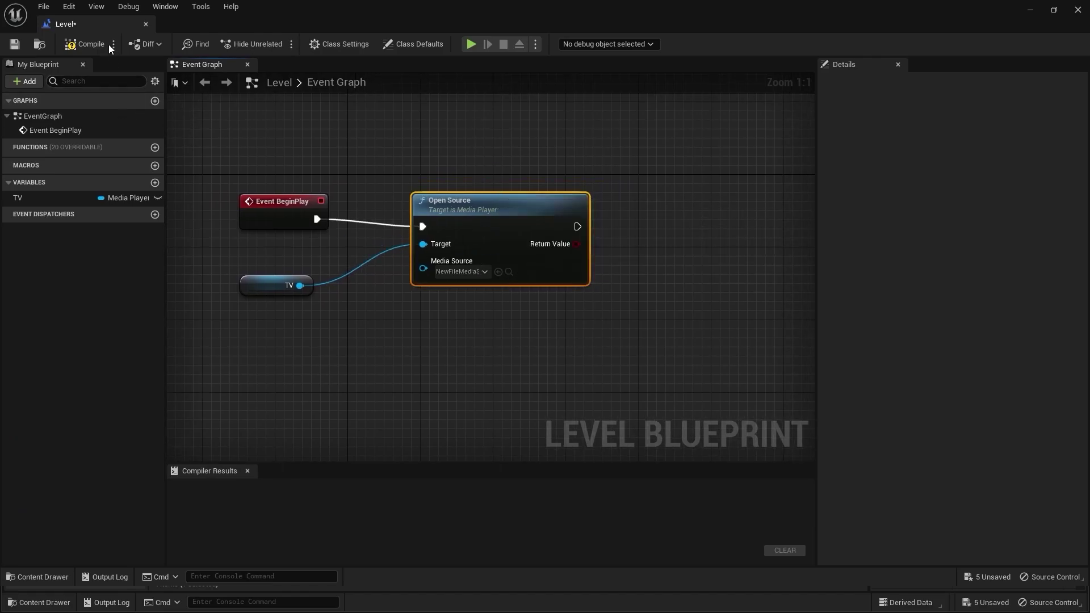
{"action": "left_click", "coordinate": [89, 41]}
{"action": "left_click", "coordinate": [352, 149]}
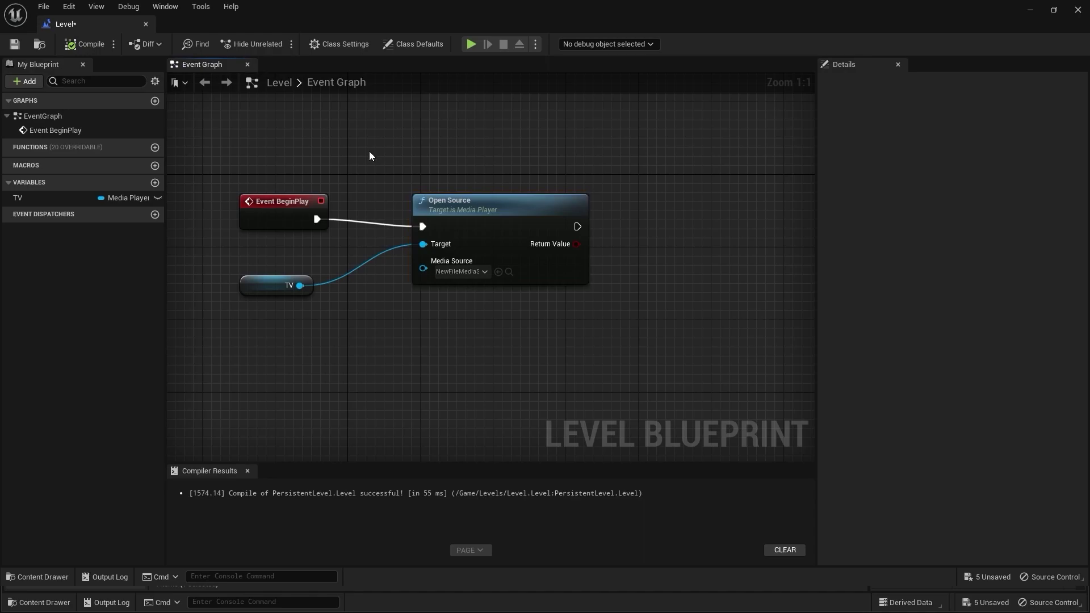
Set the TV variable's default value to NewMediaPlayer and recompile the level blueprint
{"action": "left_click", "coordinate": [59, 201]}
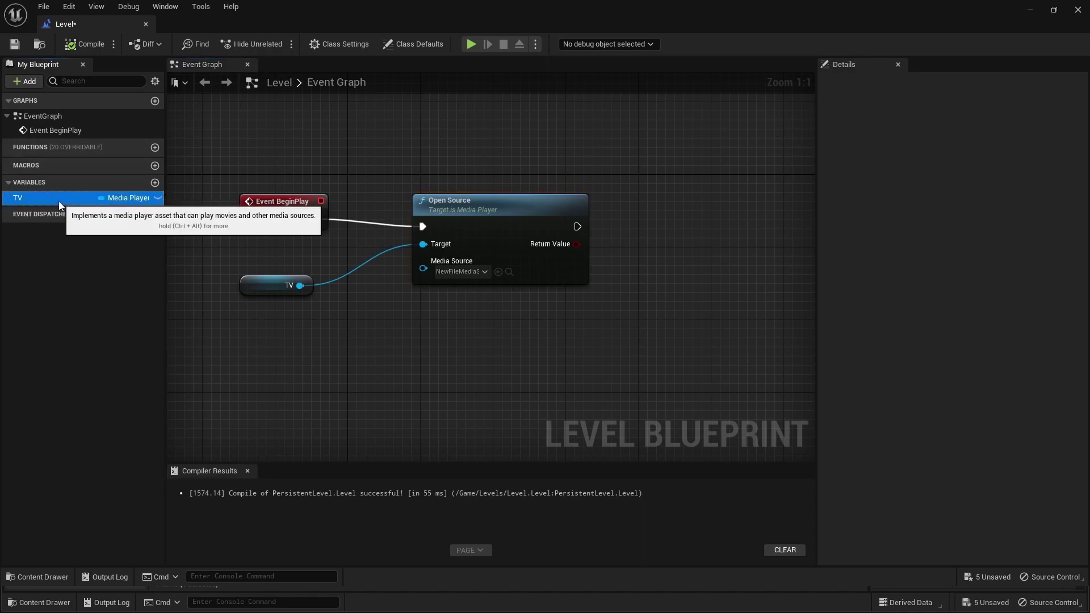
{"action": "left_click", "coordinate": [998, 320]}
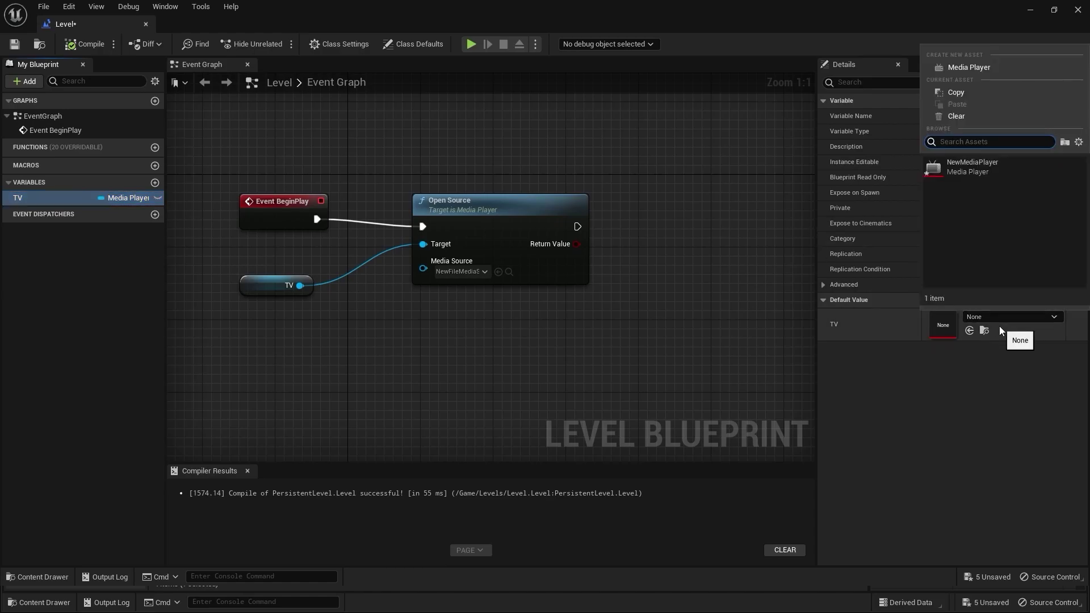
{"action": "left_click", "coordinate": [989, 168]}
{"action": "key", "text": "ctrl+space"}
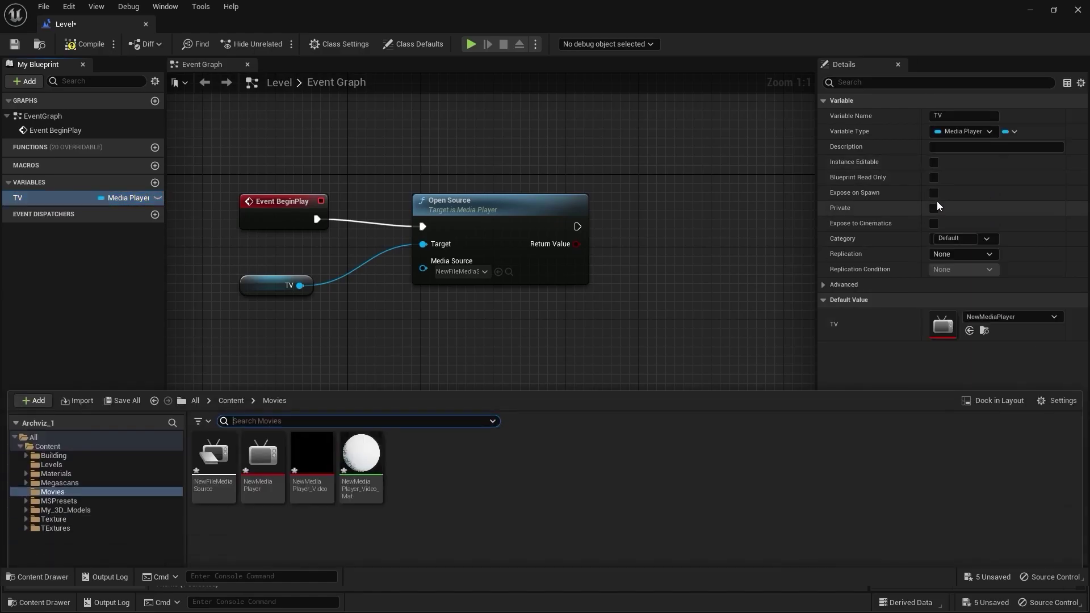
{"action": "left_click", "coordinate": [680, 295]}
{"action": "left_click", "coordinate": [77, 44]}
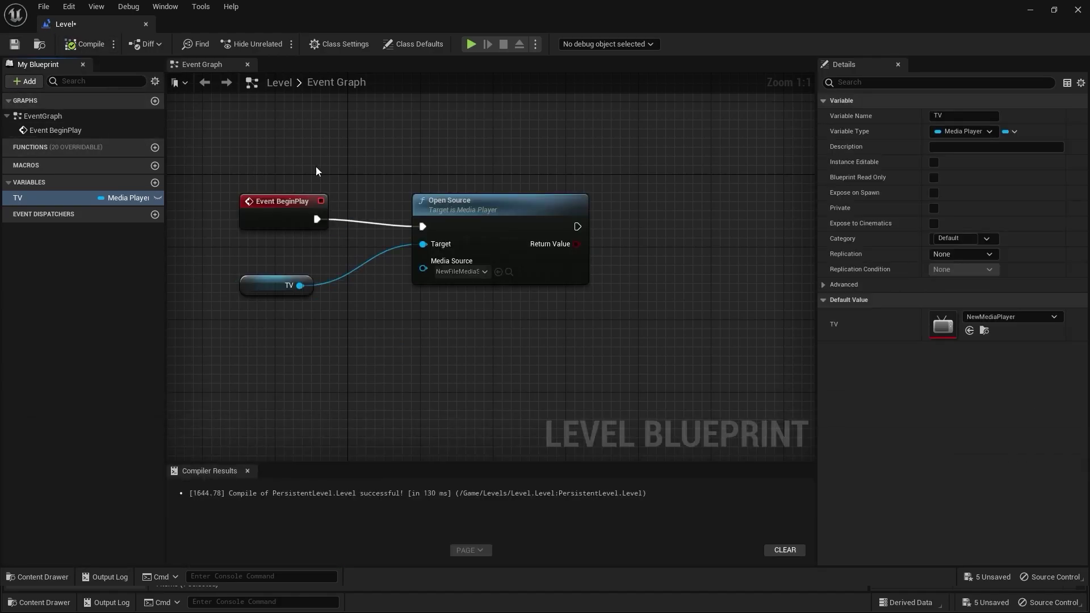
Close the level blueprint, enable the Electra Player plugin, and restart the editor with all changed content saved
{"action": "left_click", "coordinate": [1078, 10]}
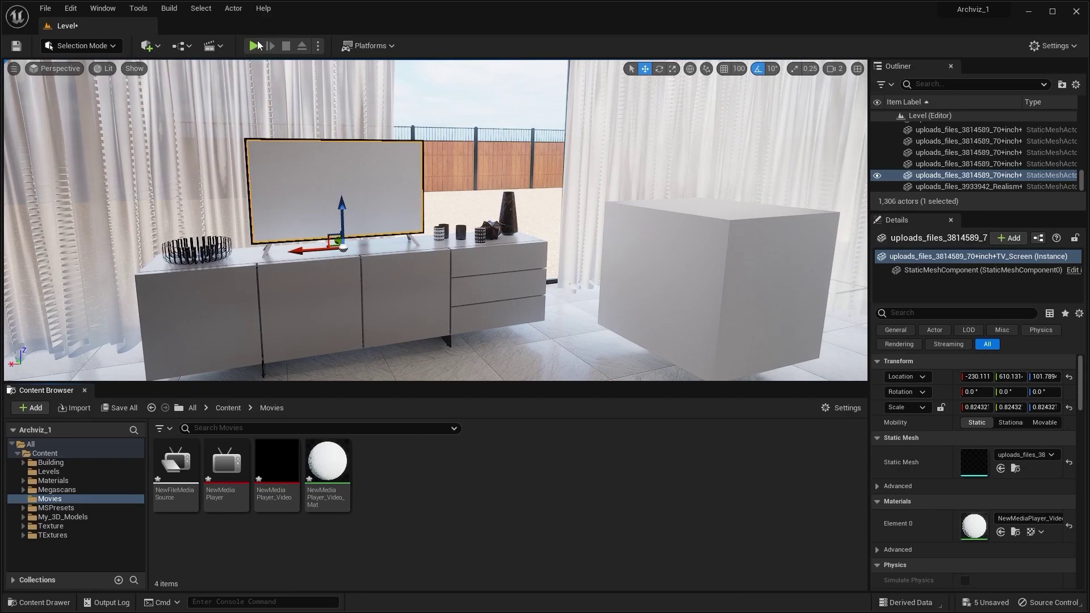
{"action": "left_click", "coordinate": [1053, 45]}
{"action": "left_click", "coordinate": [1023, 111]}
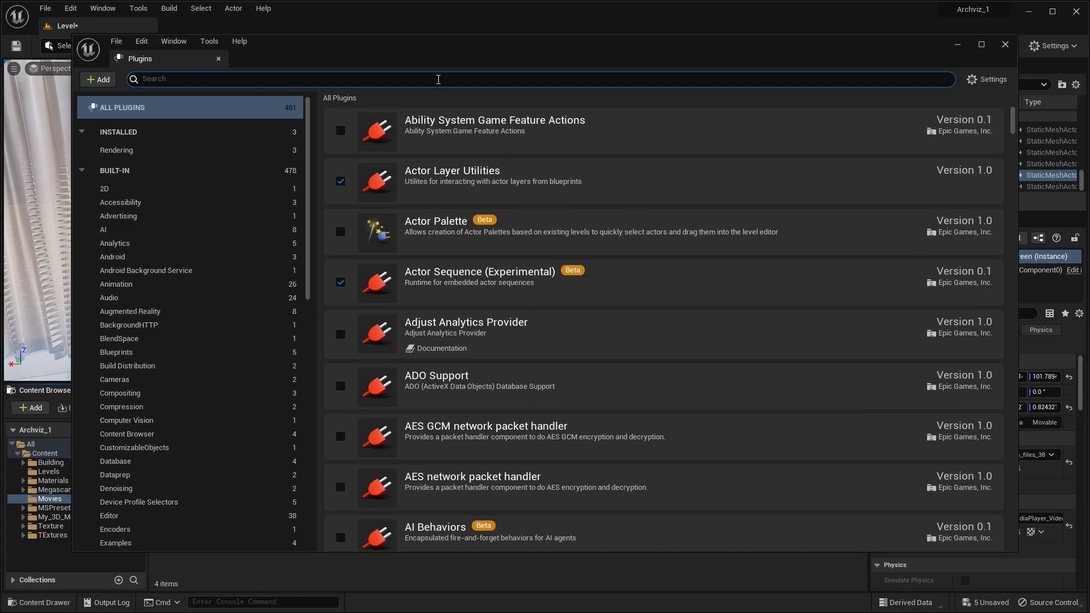
{"action": "type", "text": "electra"}
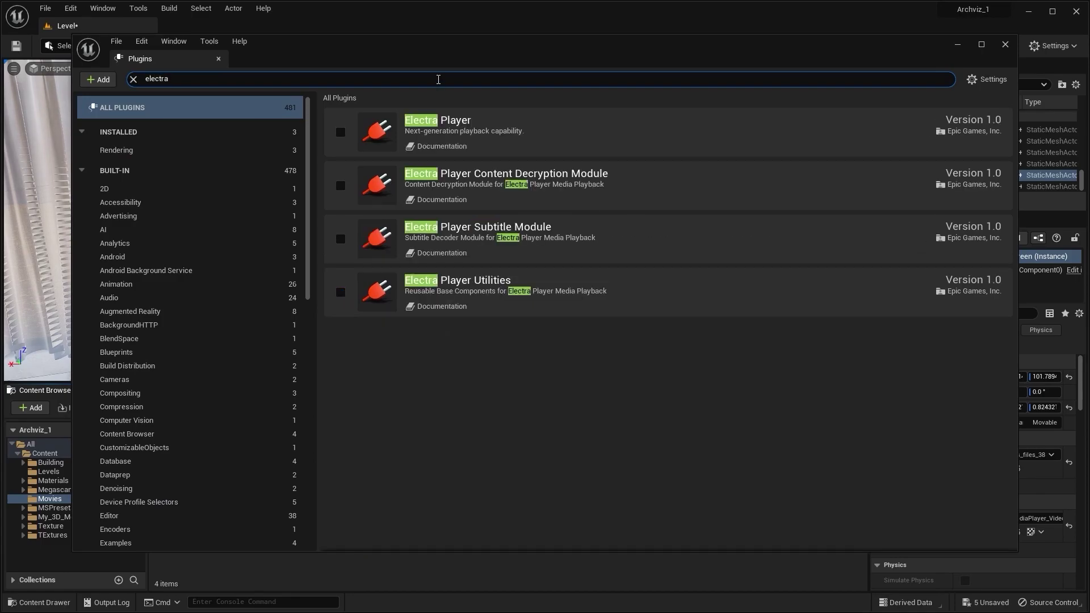
{"action": "left_click", "coordinate": [341, 132]}
{"action": "left_click", "coordinate": [971, 530]}
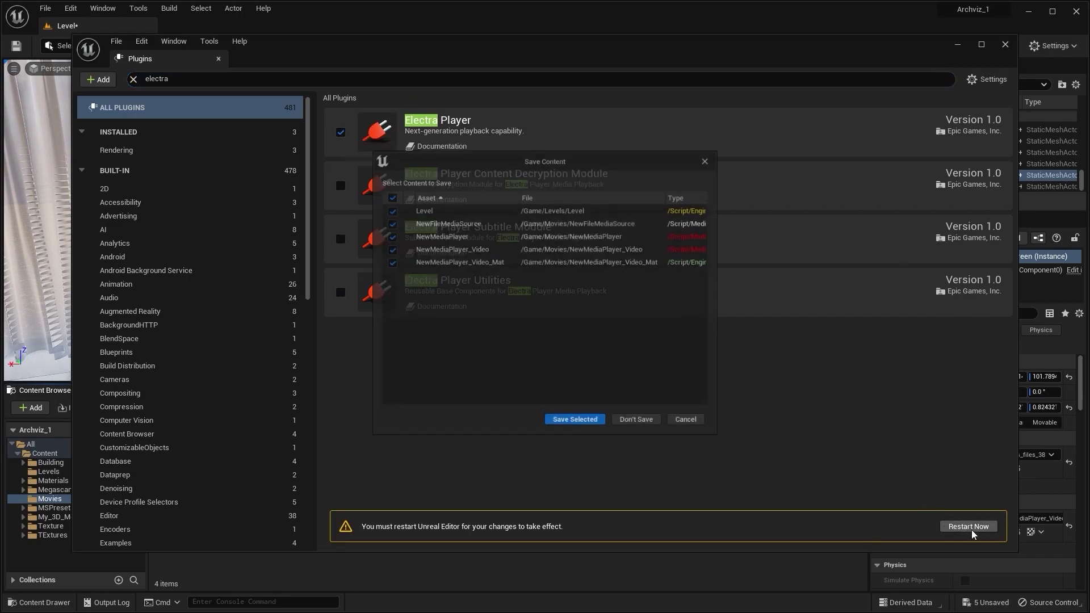
{"action": "left_click", "coordinate": [577, 427]}
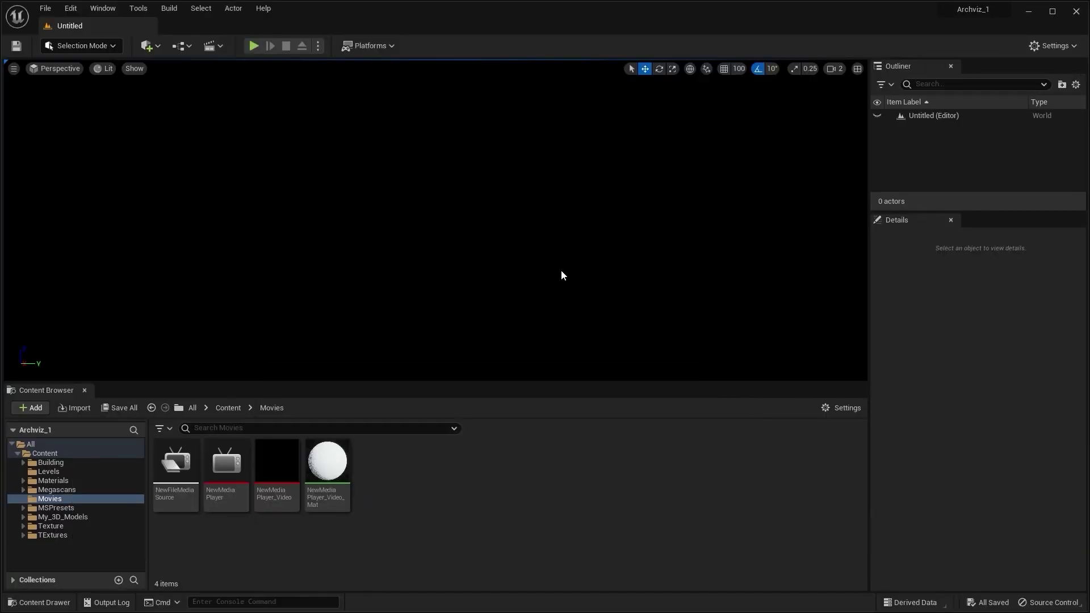
Open the Level map from the Levels folder and go back to the Movies folder
{"action": "left_click", "coordinate": [43, 471]}
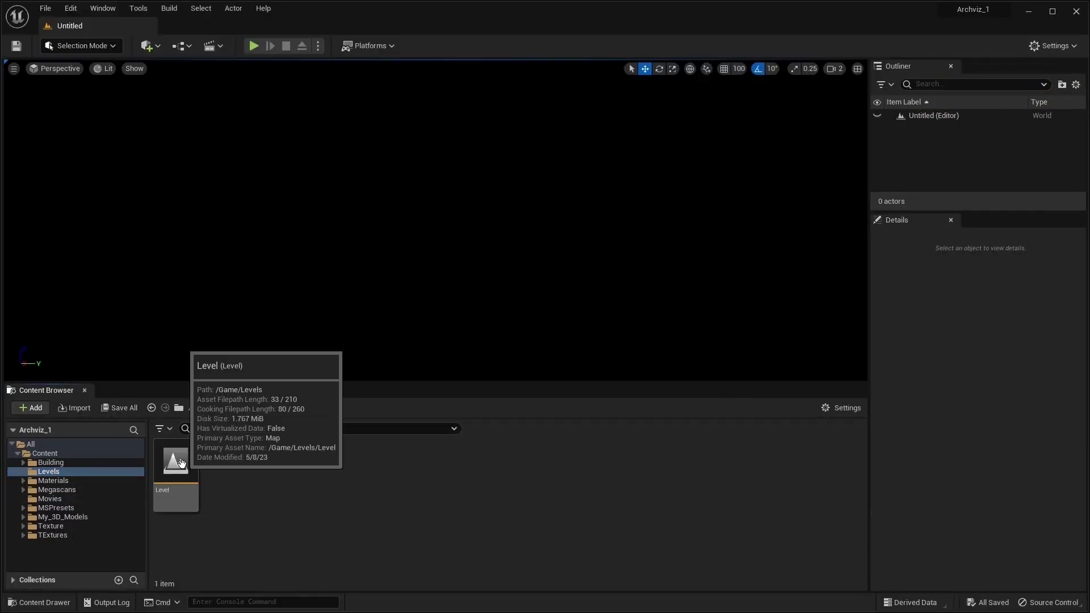
{"action": "double_click", "coordinate": [176, 479]}
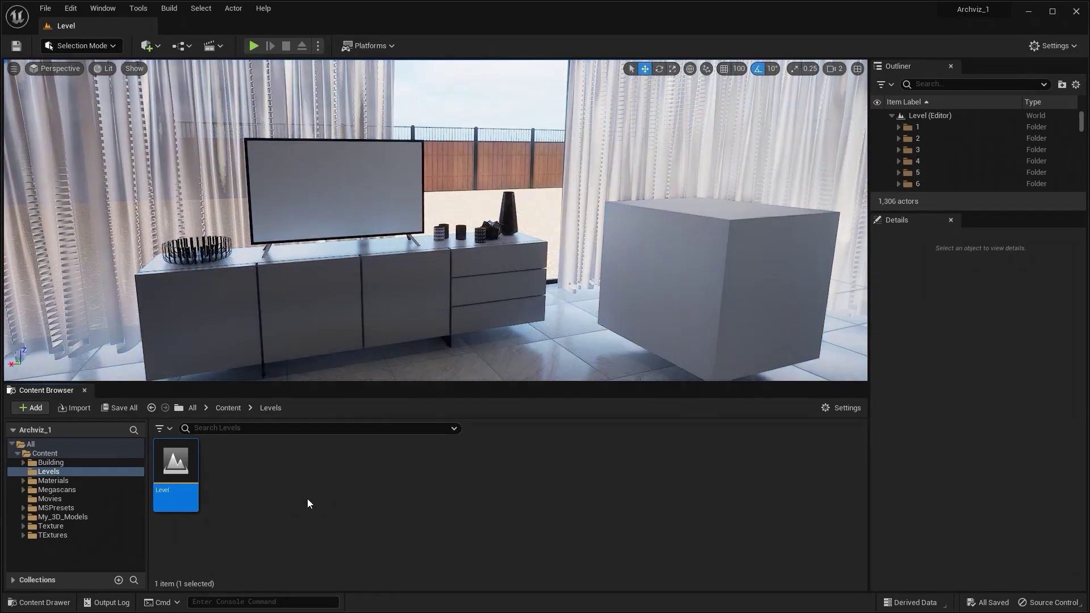
{"action": "left_click", "coordinate": [43, 498]}
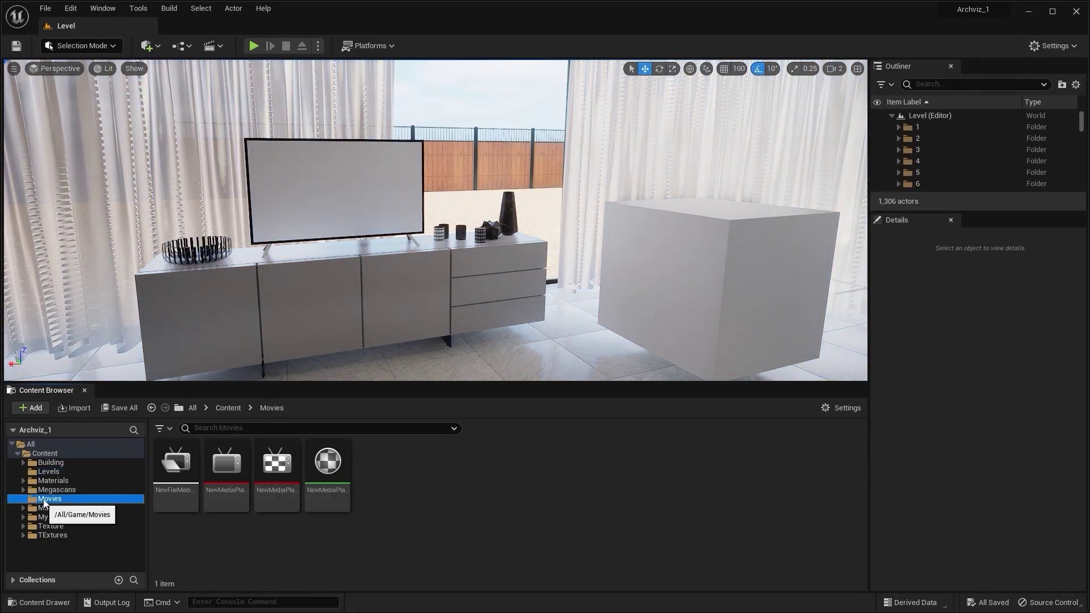
Preview NewFileMediaSource in the NewMediaPlayer editor, pause the playback and close the player
{"action": "key", "text": "w"}
{"action": "right_click_drag", "start_coordinate": [445, 294], "coordinate": [415, 272]}
{"action": "key", "text": "w"}
{"action": "double_click", "coordinate": [237, 460]}
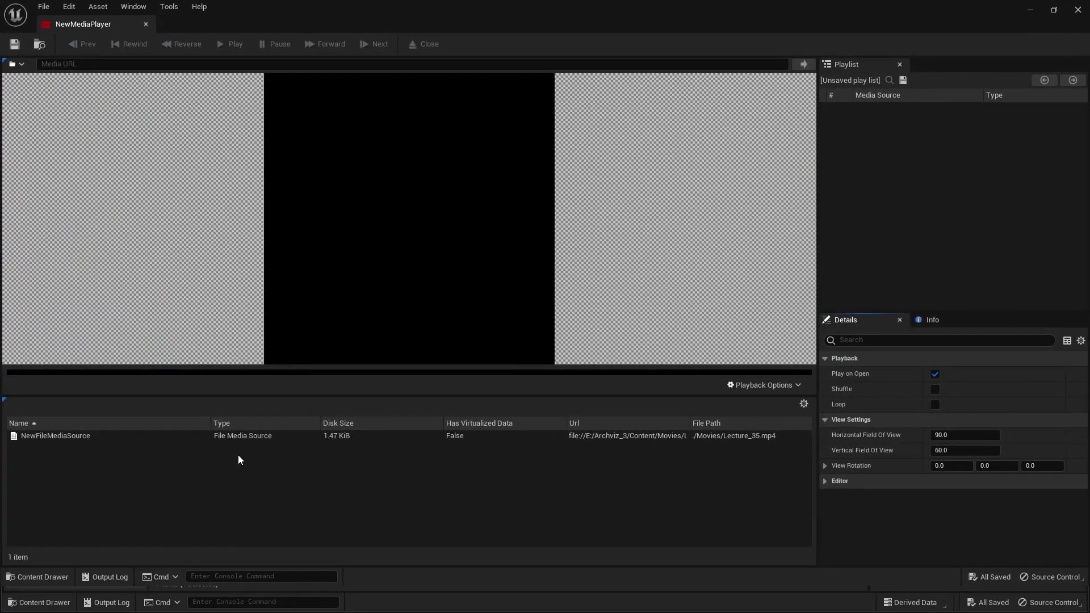
{"action": "double_click", "coordinate": [87, 437]}
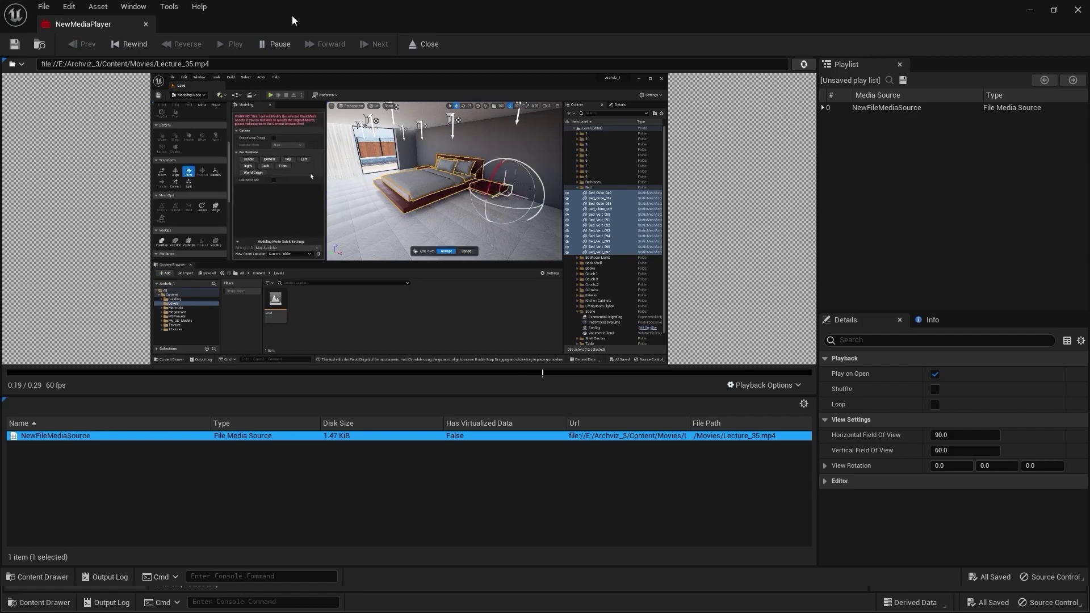
{"action": "left_click", "coordinate": [274, 44]}
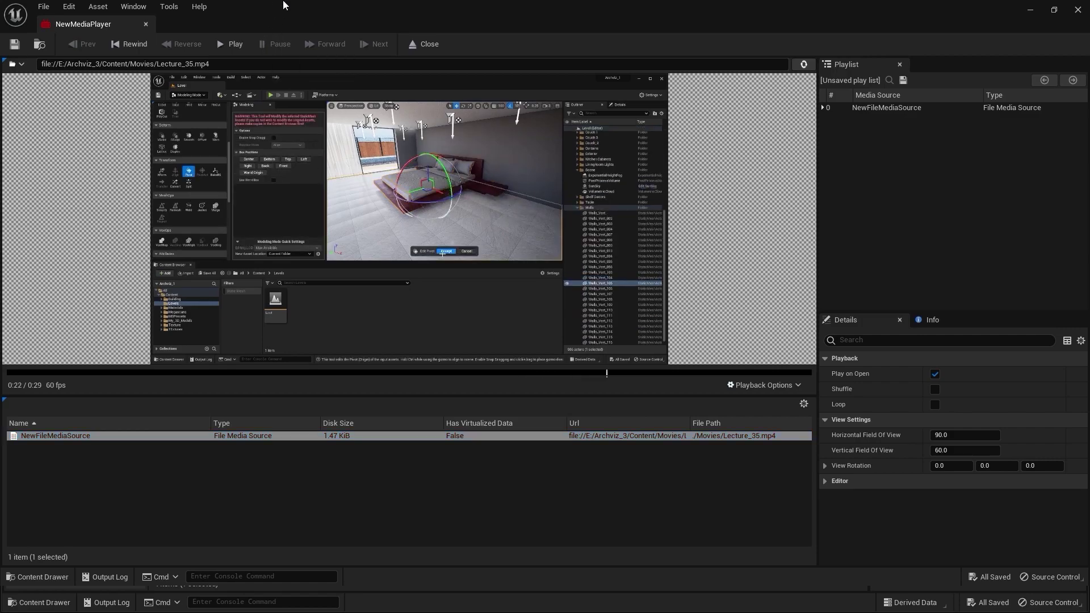
{"action": "left_click", "coordinate": [1078, 13]}
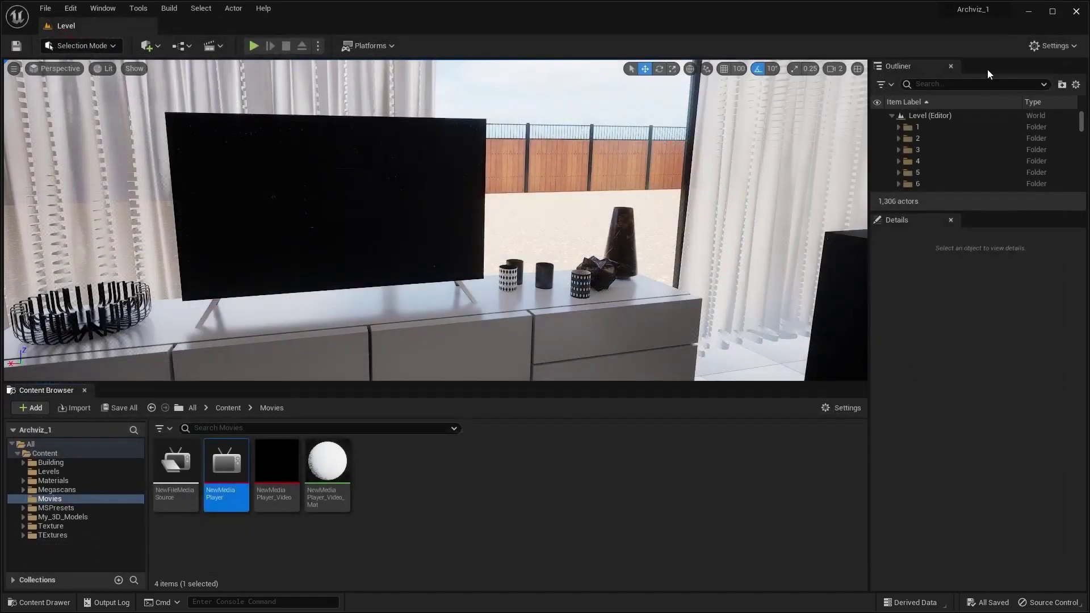
Play the level in the editor, examine the video on the TV screen, and end the play session
{"action": "right_click_drag", "start_coordinate": [534, 340], "coordinate": [273, 78]}
{"action": "left_click", "coordinate": [254, 46]}
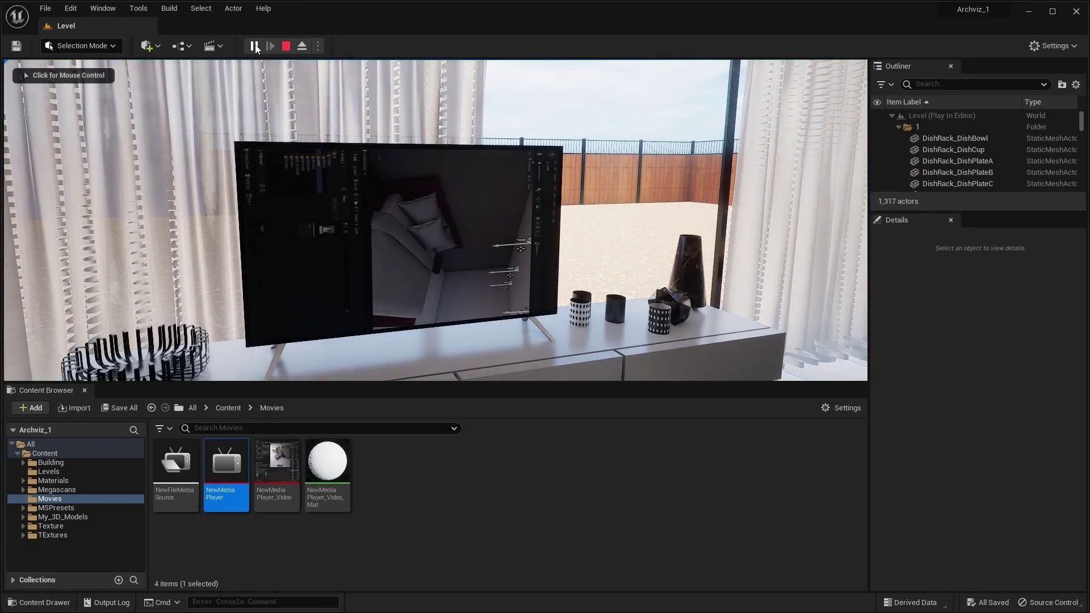
{"action": "left_click", "coordinate": [584, 239]}
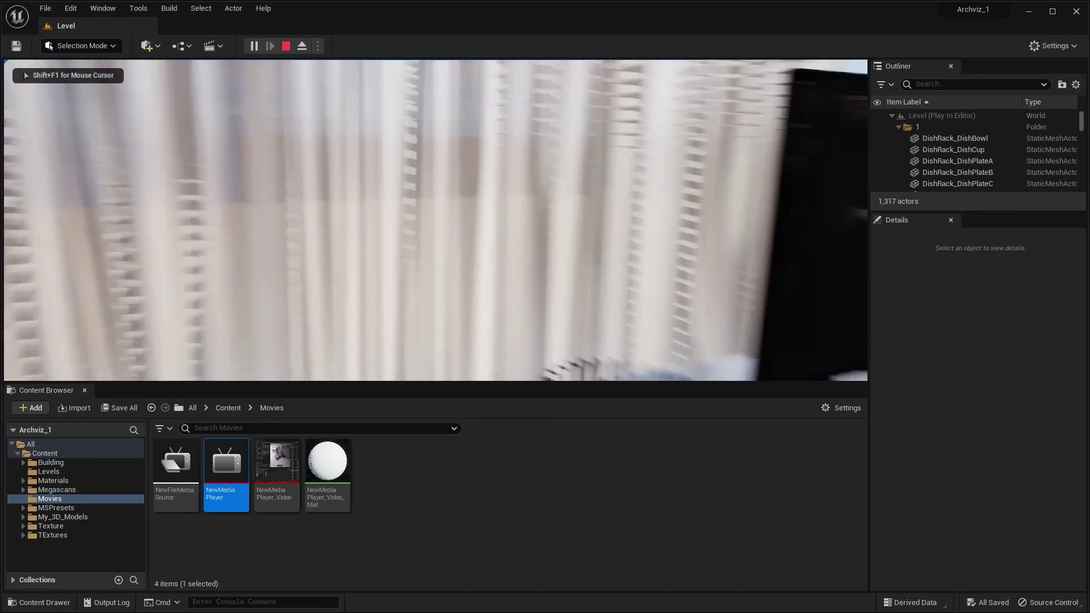
{"action": "key", "text": "d"}
{"action": "key", "text": "w"}
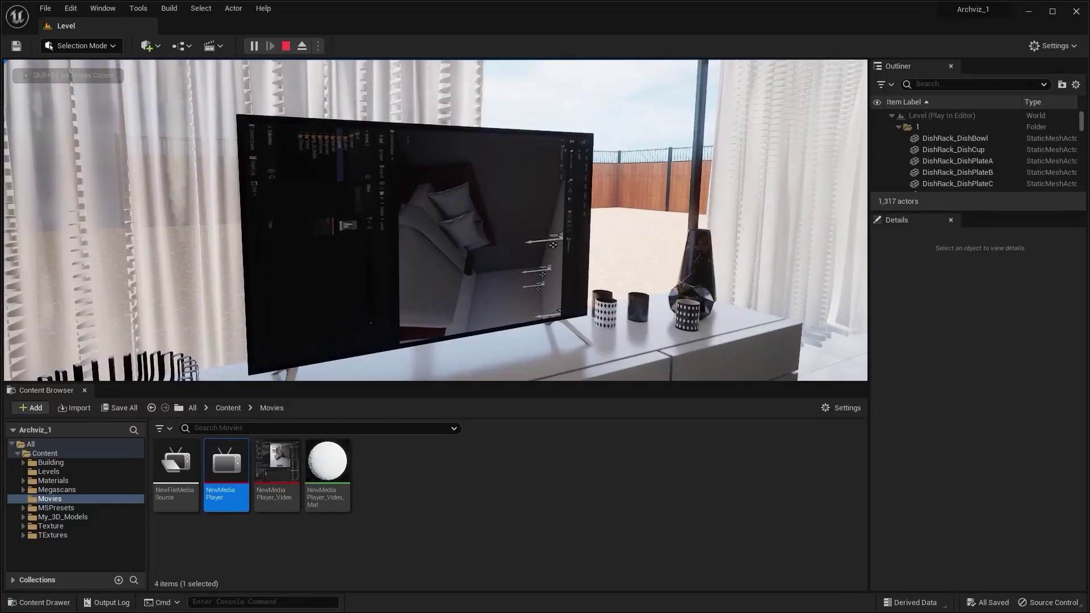
{"action": "key", "text": "d"}
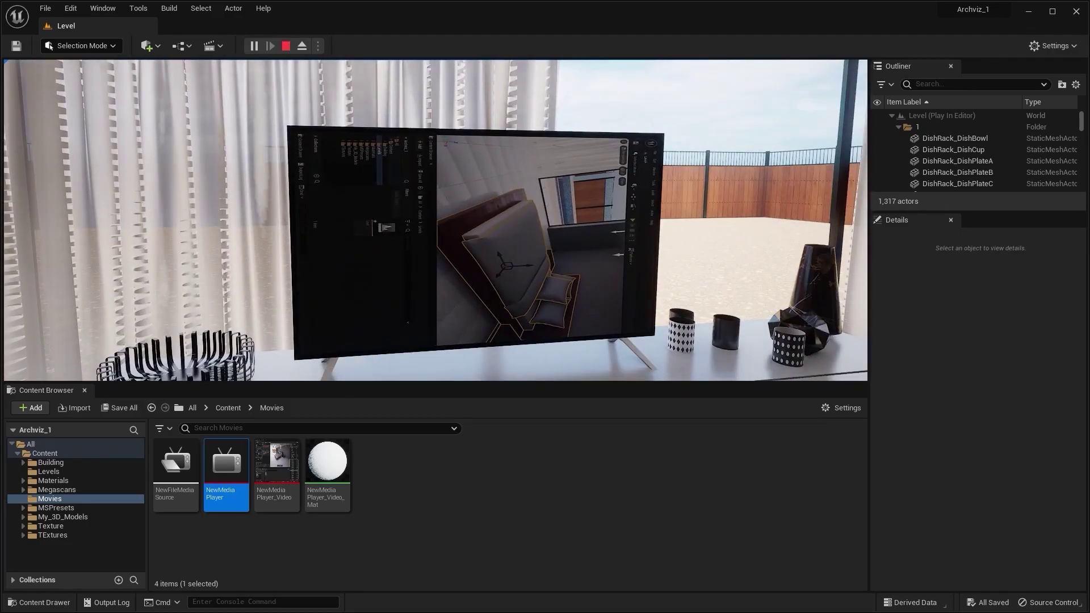
{"action": "key", "text": "Escape"}
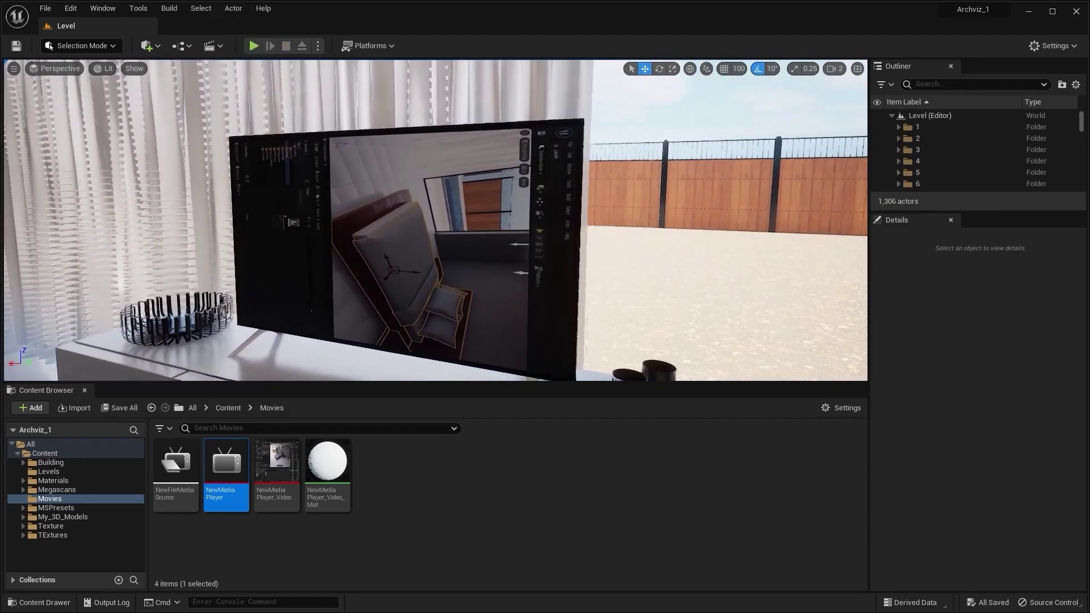
Delete the TV_Screen mesh from inside the TV frame
{"action": "mouse_move", "coordinate": [567, 202]}
{"action": "right_mouse_down"}
{"action": "mouse_move", "coordinate": [539, 202]}
{"action": "mouse_move", "coordinate": [567, 202]}
{"action": "right_mouse_up"}
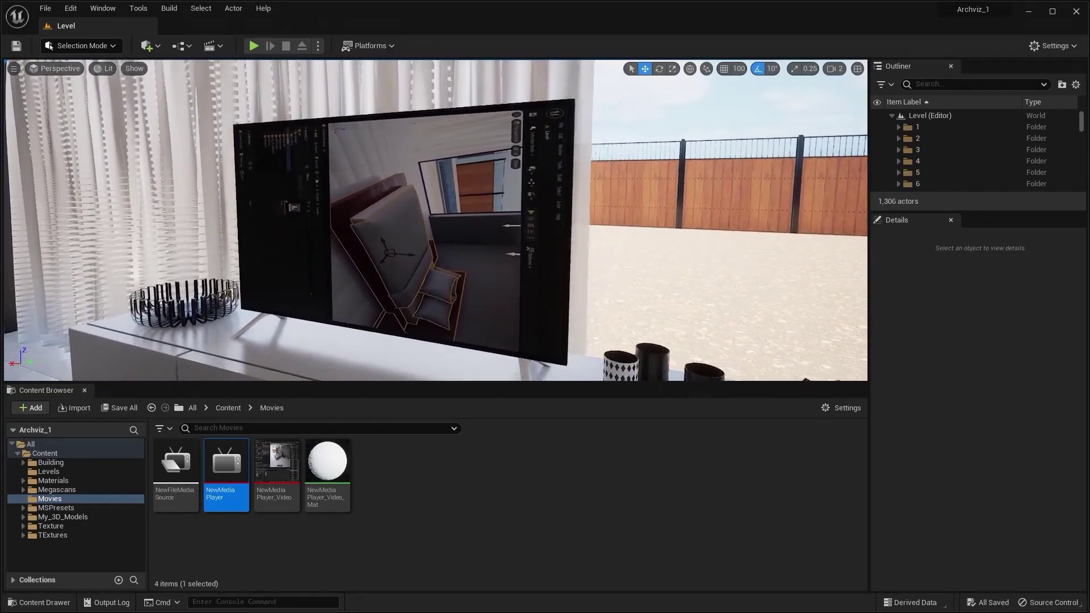
{"action": "left_click", "coordinate": [567, 202]}
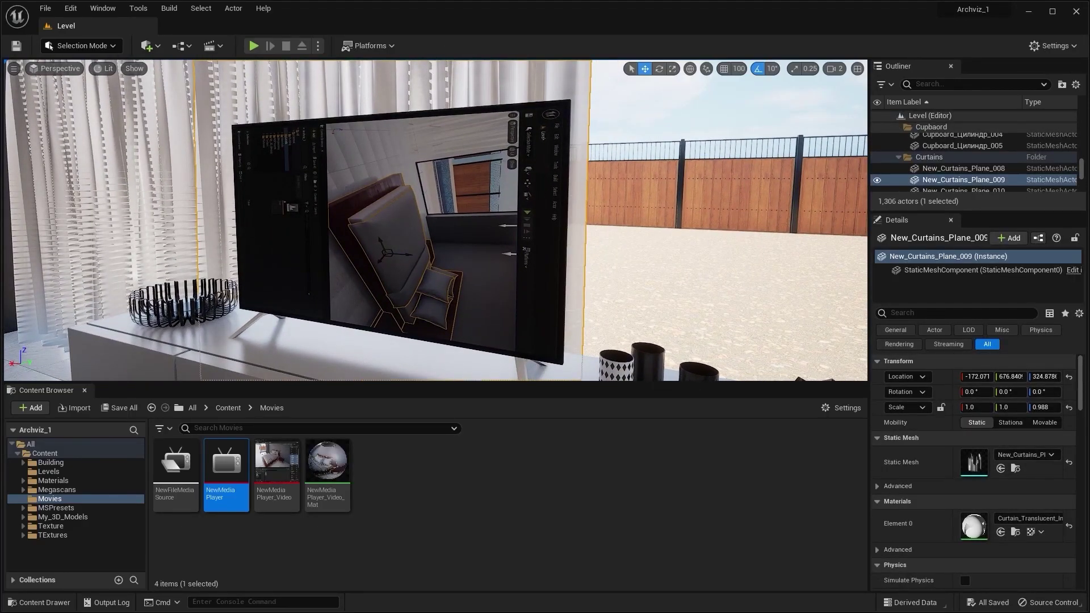
{"action": "left_click", "coordinate": [466, 247]}
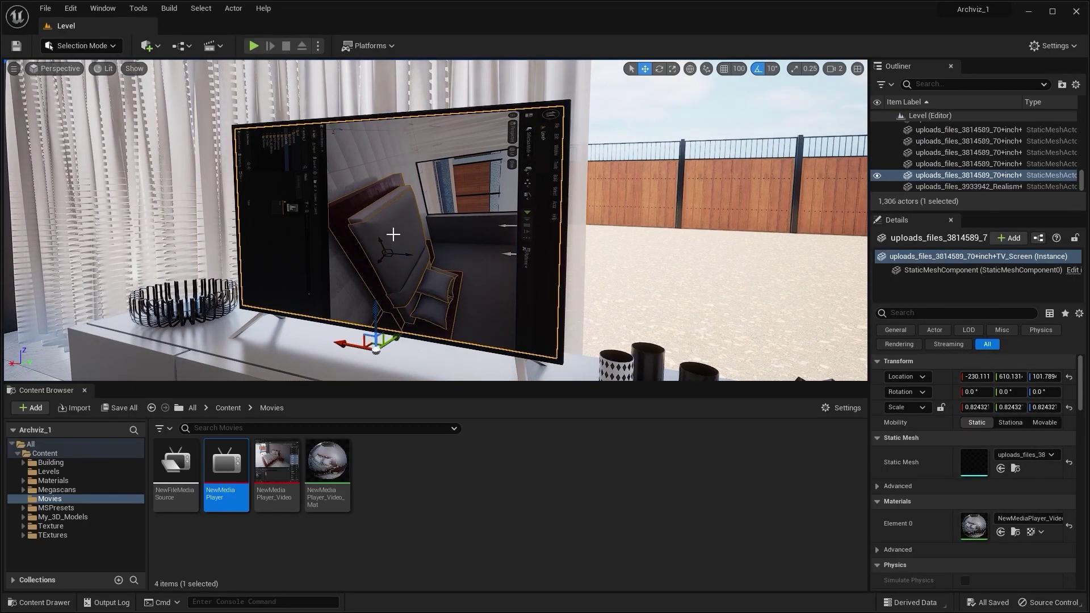
{"action": "key", "text": "Delete"}
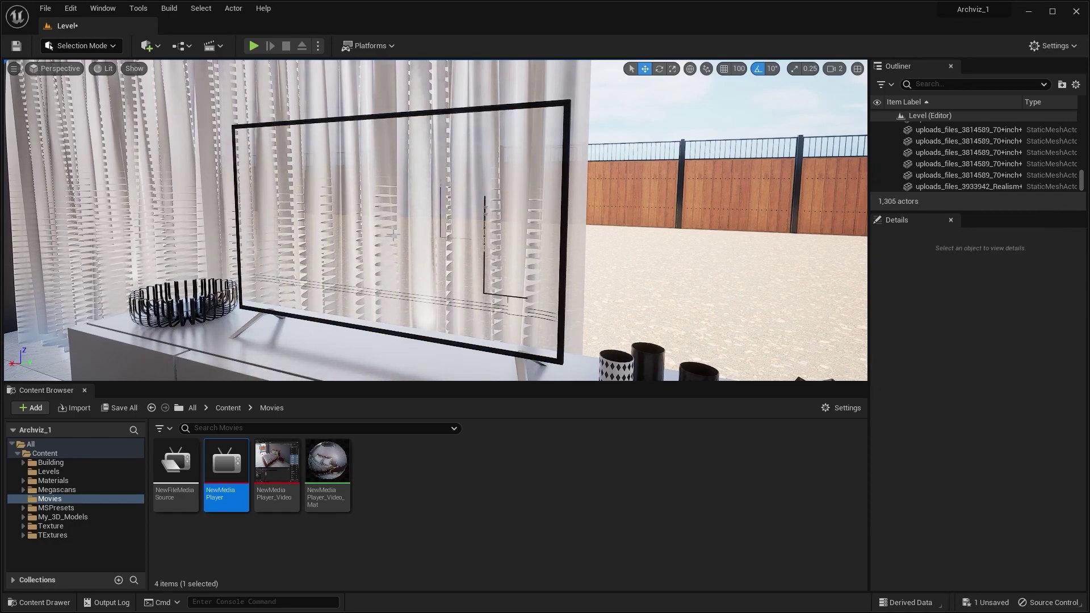
Place a Plane shape on the TV cabinet and rotate it -90° about X so it stands upright
{"action": "right_click_drag", "start_coordinate": [392, 234], "coordinate": [289, 230]}
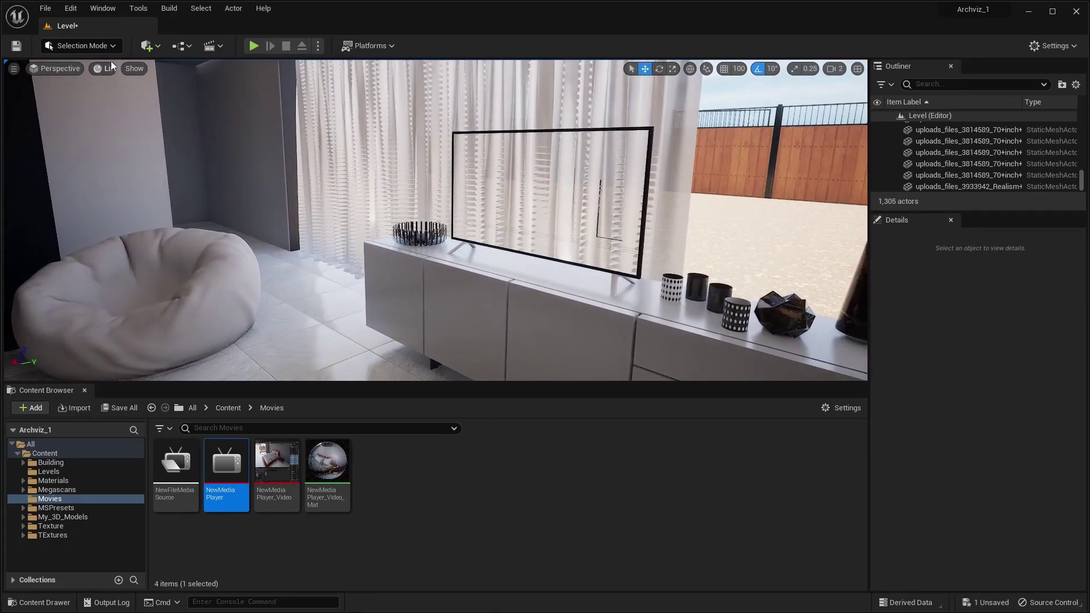
{"action": "left_click", "coordinate": [149, 46]}
{"action": "mouse_move", "coordinate": [185, 189]}
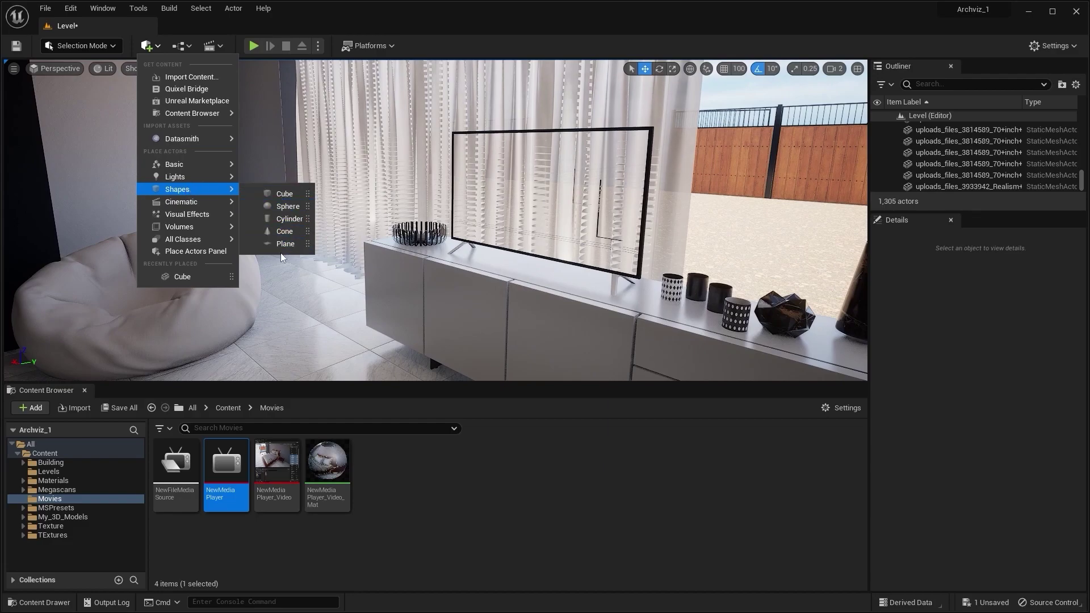
{"action": "left_click_drag", "start_coordinate": [280, 246], "coordinate": [453, 256]}
{"action": "mouse_move", "coordinate": [535, 238]}
{"action": "right_mouse_down"}
{"action": "mouse_move", "coordinate": [553, 283]}
{"action": "mouse_move", "coordinate": [573, 287]}
{"action": "mouse_move", "coordinate": [534, 238]}
{"action": "right_mouse_up"}
{"action": "key", "text": "e"}
{"action": "left_click_drag", "start_coordinate": [411, 177], "coordinate": [397, 204]}
{"action": "left_click_drag", "start_coordinate": [416, 158], "coordinate": [391, 230]}
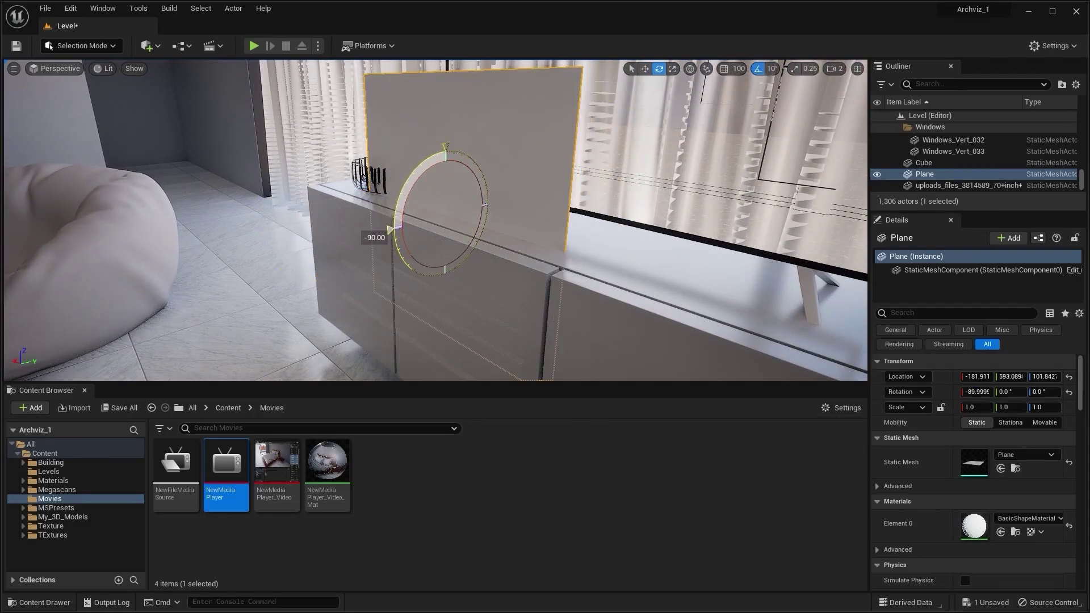
Move the plane to about X -230.5, Y 608.1 so it sits within the depth of the TV frame
{"action": "key", "text": "w"}
{"action": "right_click_drag", "start_coordinate": [540, 73], "coordinate": [681, 65]}
{"action": "mouse_move", "coordinate": [400, 163]}
{"action": "right_mouse_down"}
{"action": "mouse_move", "coordinate": [318, 176]}
{"action": "mouse_move", "coordinate": [400, 162]}
{"action": "right_mouse_up"}
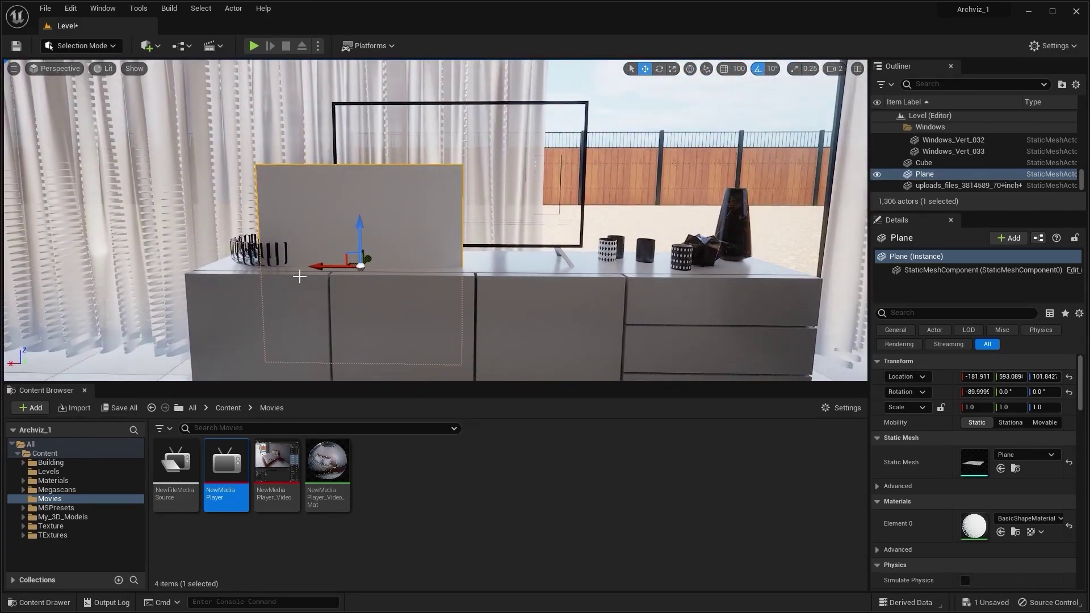
{"action": "left_click_drag", "start_coordinate": [316, 282], "coordinate": [416, 282]}
{"action": "right_click_drag", "start_coordinate": [565, 278], "coordinate": [397, 275]}
{"action": "right_click_drag", "start_coordinate": [599, 263], "coordinate": [520, 267]}
{"action": "left_click_drag", "start_coordinate": [520, 230], "coordinate": [585, 233]}
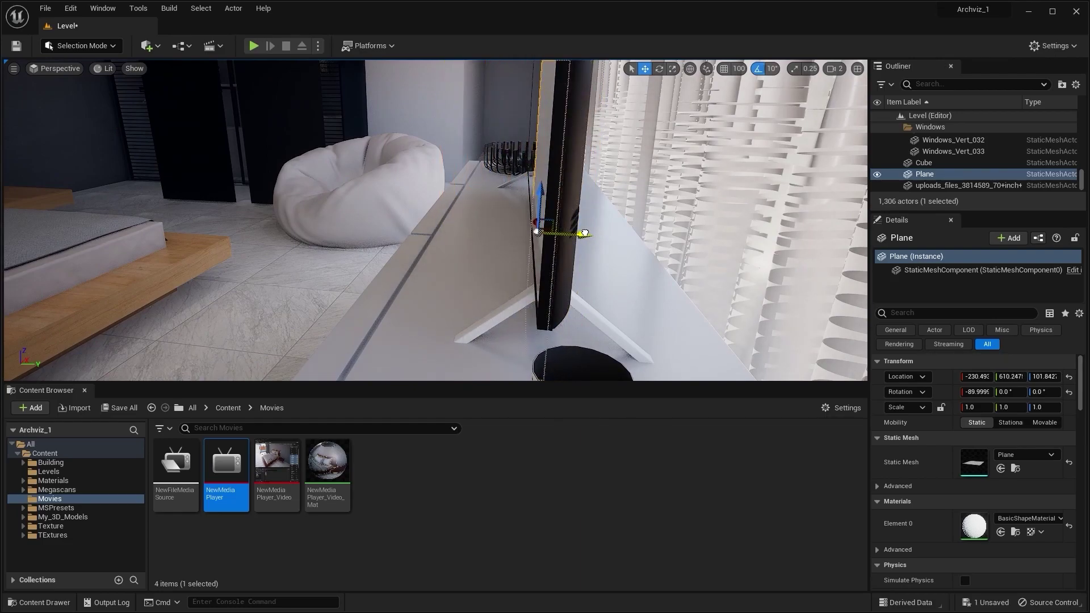
{"action": "mouse_move", "coordinate": [471, 274]}
{"action": "right_mouse_down"}
{"action": "mouse_move", "coordinate": [539, 273]}
{"action": "mouse_move", "coordinate": [510, 289]}
{"action": "mouse_move", "coordinate": [471, 274]}
{"action": "right_mouse_up"}
{"action": "left_click_drag", "start_coordinate": [464, 198], "coordinate": [453, 198]}
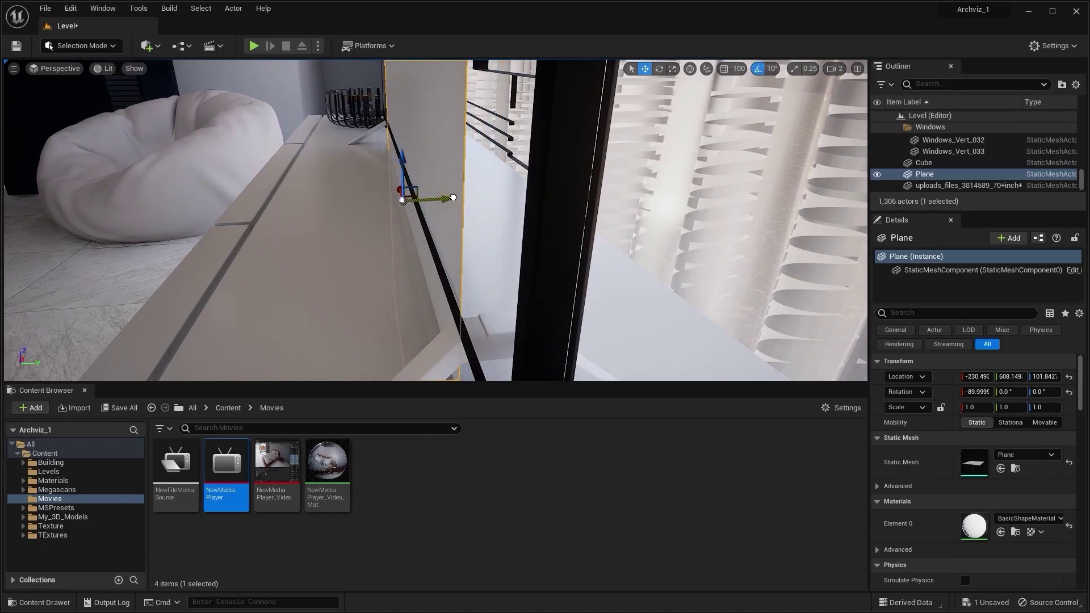
Center the plane horizontally in the TV frame at about X -231.9 and raise it to about Z 144.8
{"action": "right_click_drag", "start_coordinate": [504, 231], "coordinate": [619, 241]}
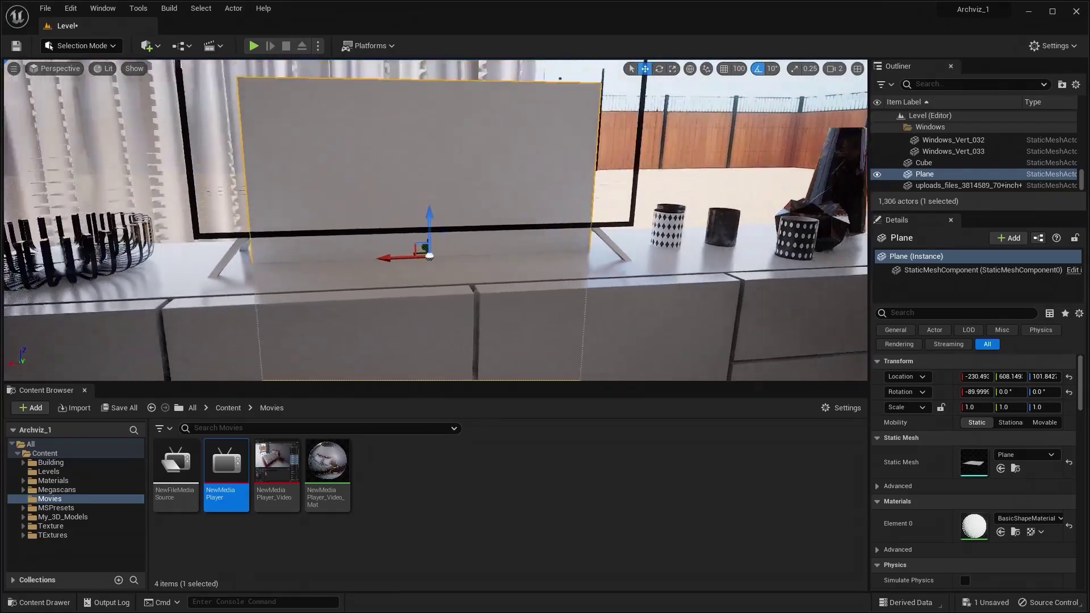
{"action": "right_click_drag", "start_coordinate": [429, 256], "coordinate": [403, 253]}
{"action": "left_click_drag", "start_coordinate": [405, 281], "coordinate": [410, 281]}
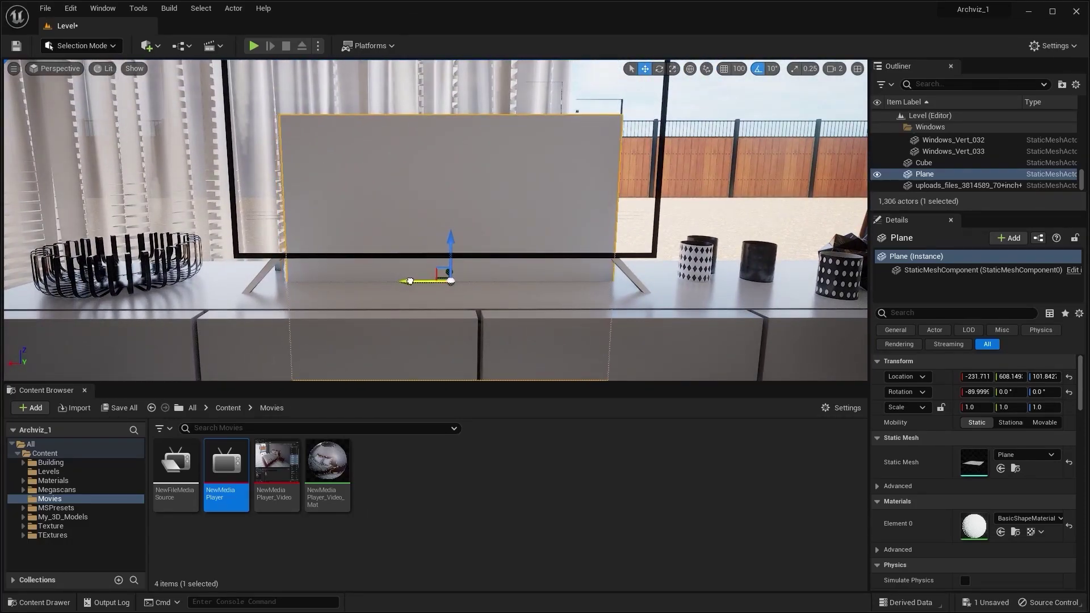
{"action": "right_click_drag", "start_coordinate": [368, 234], "coordinate": [327, 247]}
{"action": "left_click_drag", "start_coordinate": [441, 229], "coordinate": [453, 142]}
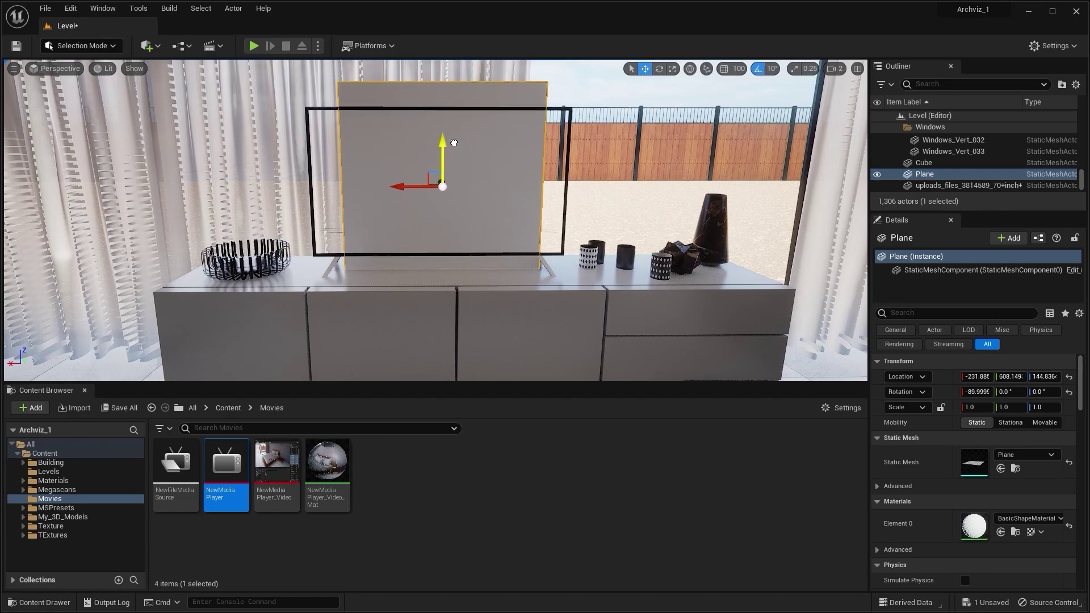
Scale the plane's Y to about 0.73 and raise it to about Z 146.8 to match the TV frame's height
{"action": "key", "text": "r"}
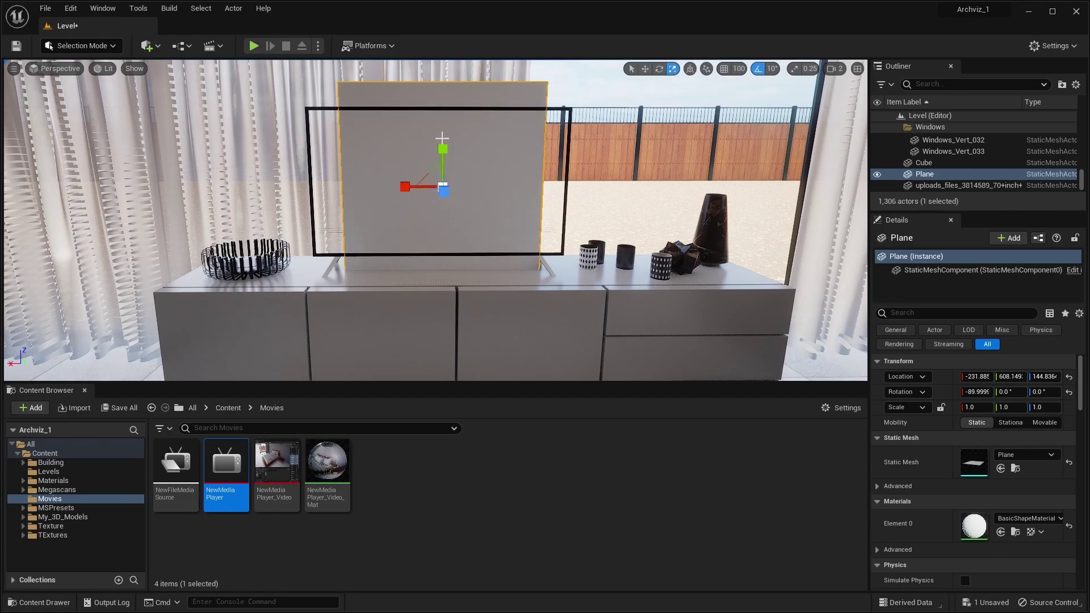
{"action": "left_click_drag", "start_coordinate": [442, 148], "coordinate": [442, 162]}
{"action": "key", "text": "w"}
{"action": "key", "text": "f"}
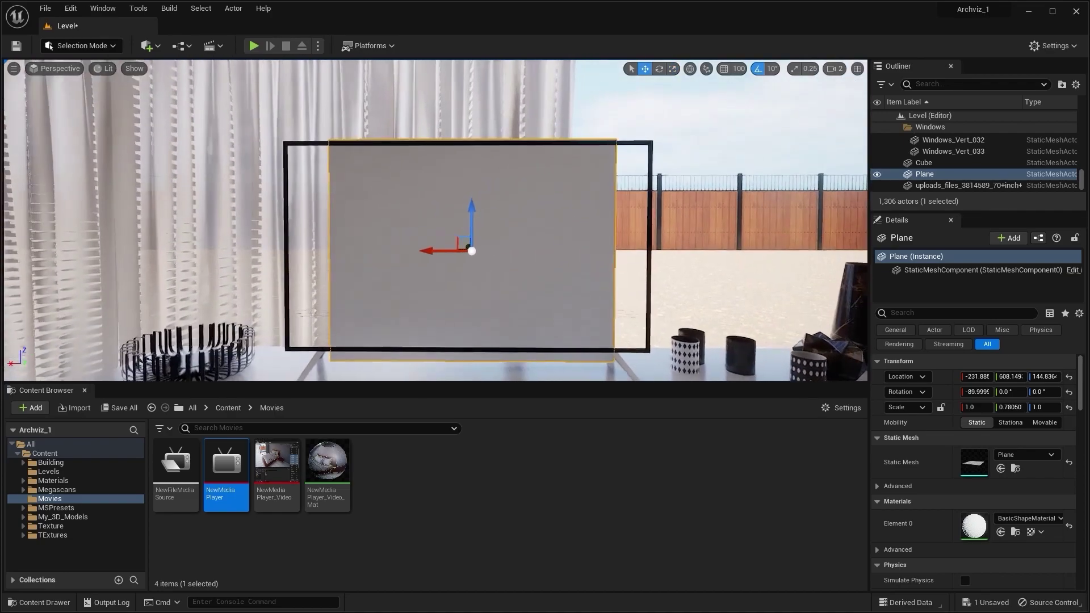
{"action": "left_click_drag", "start_coordinate": [466, 203], "coordinate": [472, 199]}
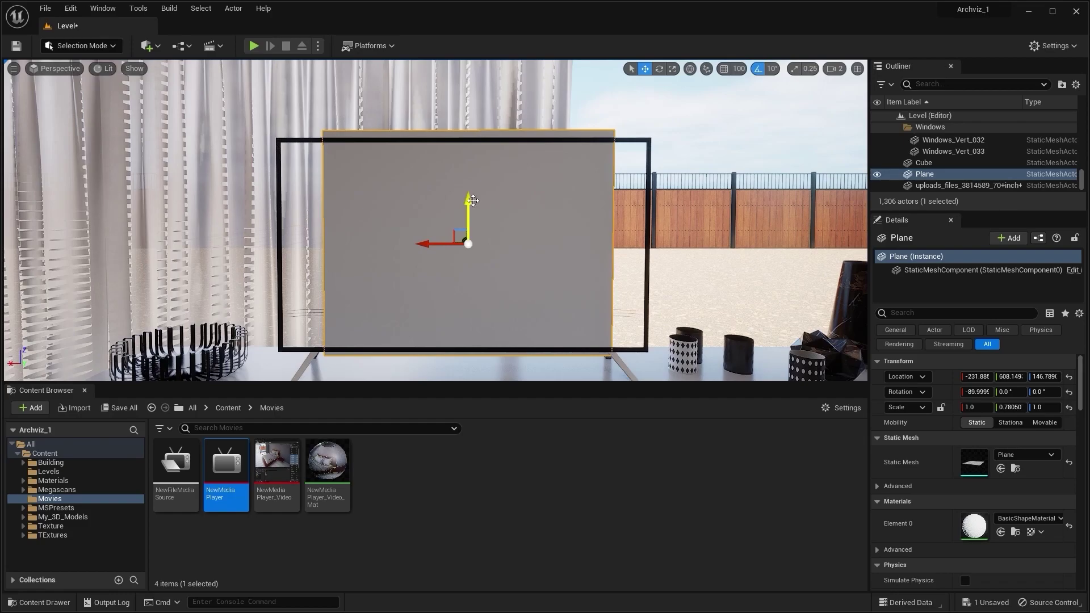
{"action": "key", "text": "r"}
{"action": "left_click_drag", "start_coordinate": [468, 202], "coordinate": [468, 206]}
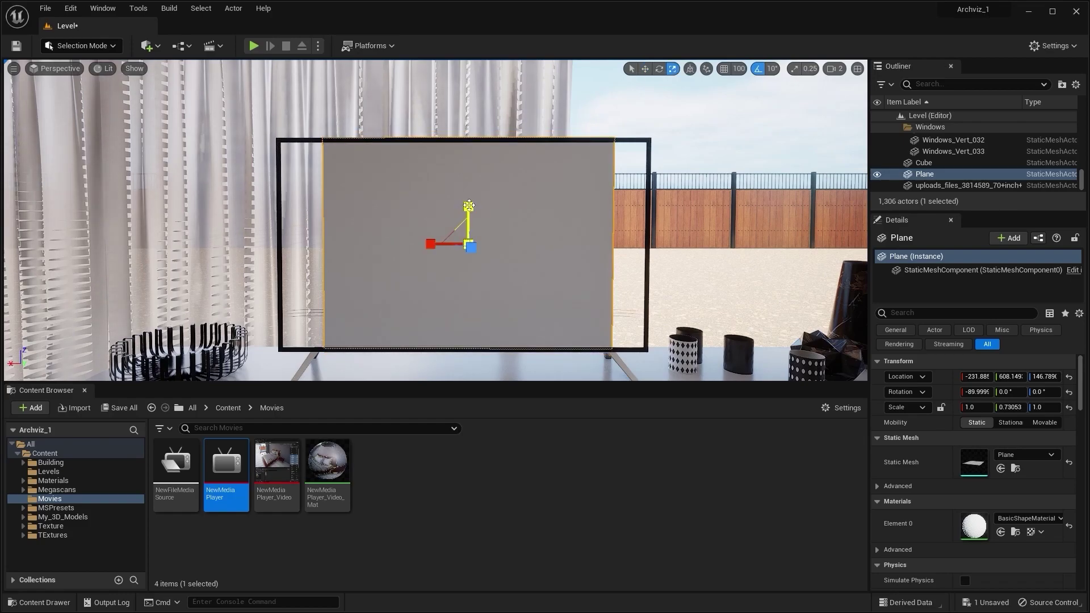
{"action": "key", "text": "w"}
Lower the plane to about Z 146.2 and scale its X to about 1.27 to fill the TV frame's width
{"action": "right_click_drag", "start_coordinate": [532, 200], "coordinate": [472, 161]}
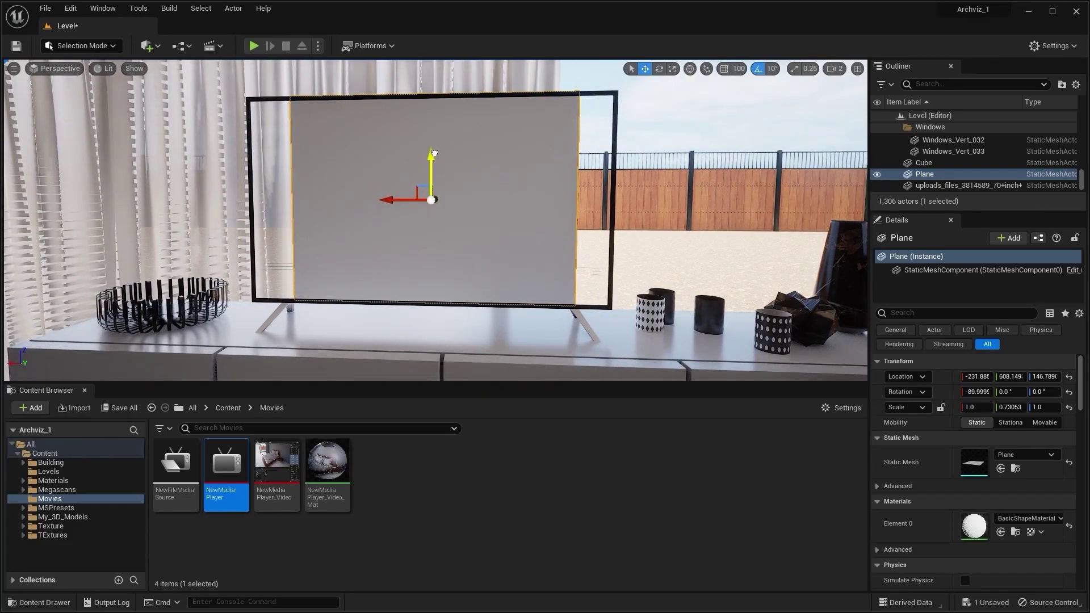
{"action": "left_click_drag", "start_coordinate": [434, 154], "coordinate": [433, 155]}
{"action": "key", "text": "e"}
{"action": "right_click_drag", "start_coordinate": [447, 220], "coordinate": [402, 241]}
{"action": "key", "text": "r"}
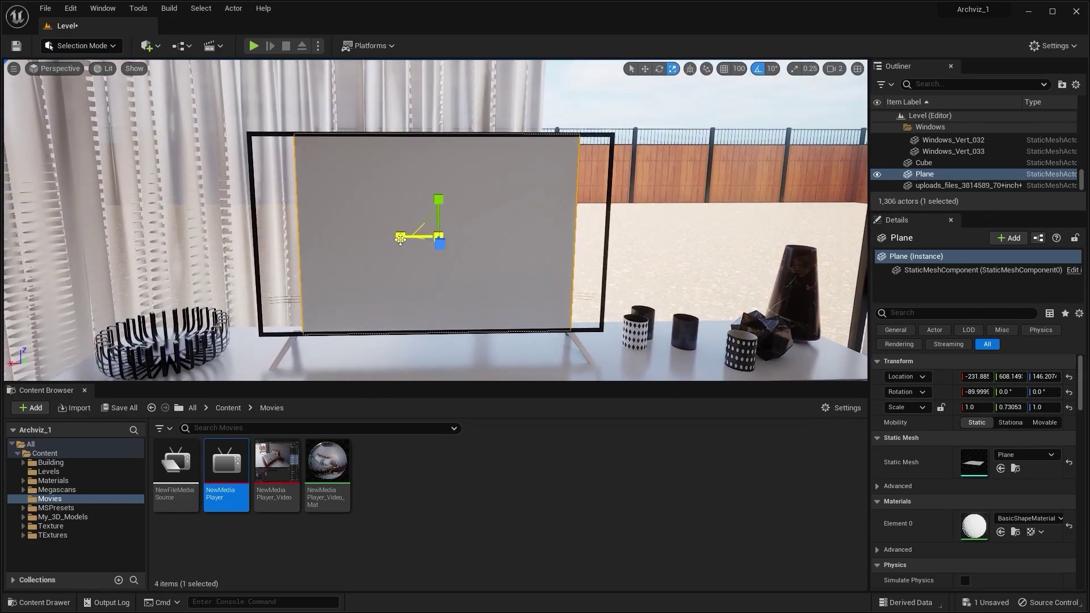
{"action": "left_click_drag", "start_coordinate": [400, 237], "coordinate": [369, 237]}
Shift the plane sideways to about X -230.3 to align it with the TV frame, and deselect it
{"action": "key", "text": "w"}
{"action": "right_click_drag", "start_coordinate": [421, 261], "coordinate": [401, 269]}
{"action": "right_click_drag", "start_coordinate": [386, 227], "coordinate": [403, 242]}
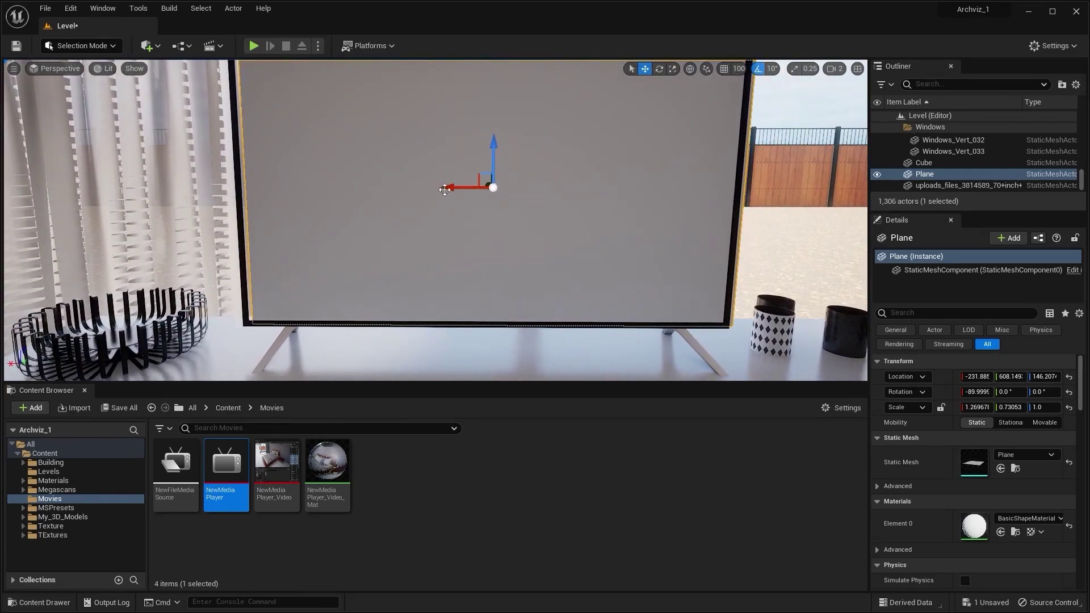
{"action": "left_click_drag", "start_coordinate": [446, 190], "coordinate": [439, 190]}
{"action": "right_click_drag", "start_coordinate": [610, 272], "coordinate": [500, 244]}
{"action": "key", "text": "Escape"}
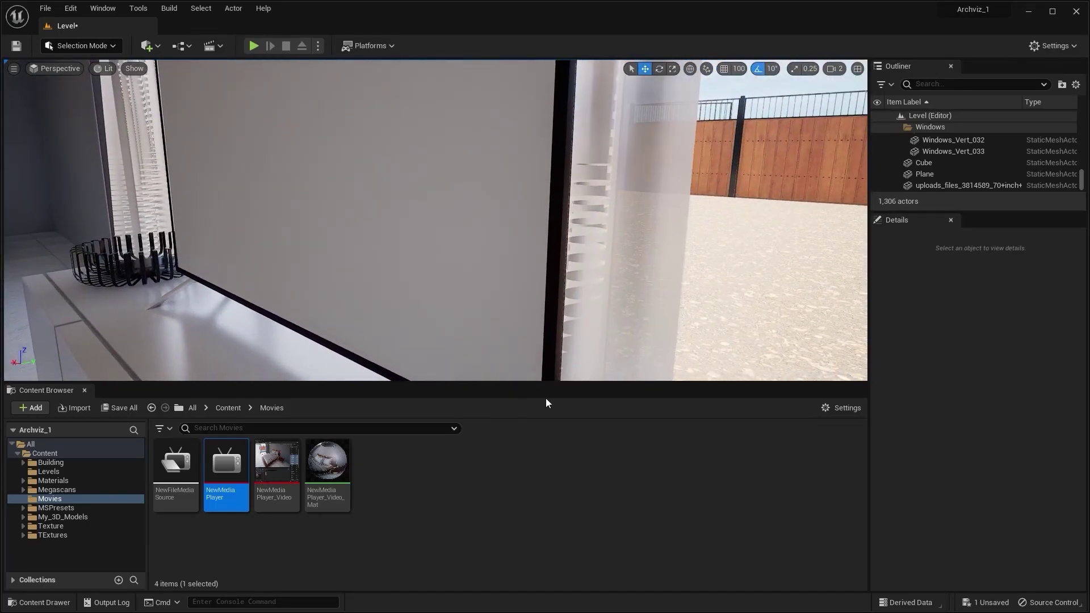
Apply the NewMediaPlayer_Video_Mat material to the plane and rotate the plane 180° within the TV frame to turn the video upright
{"action": "left_click_drag", "start_coordinate": [328, 462], "coordinate": [366, 210]}
{"action": "right_click_drag", "start_coordinate": [366, 210], "coordinate": [368, 210]}
{"action": "left_click", "coordinate": [367, 211]}
{"action": "key", "text": "e"}
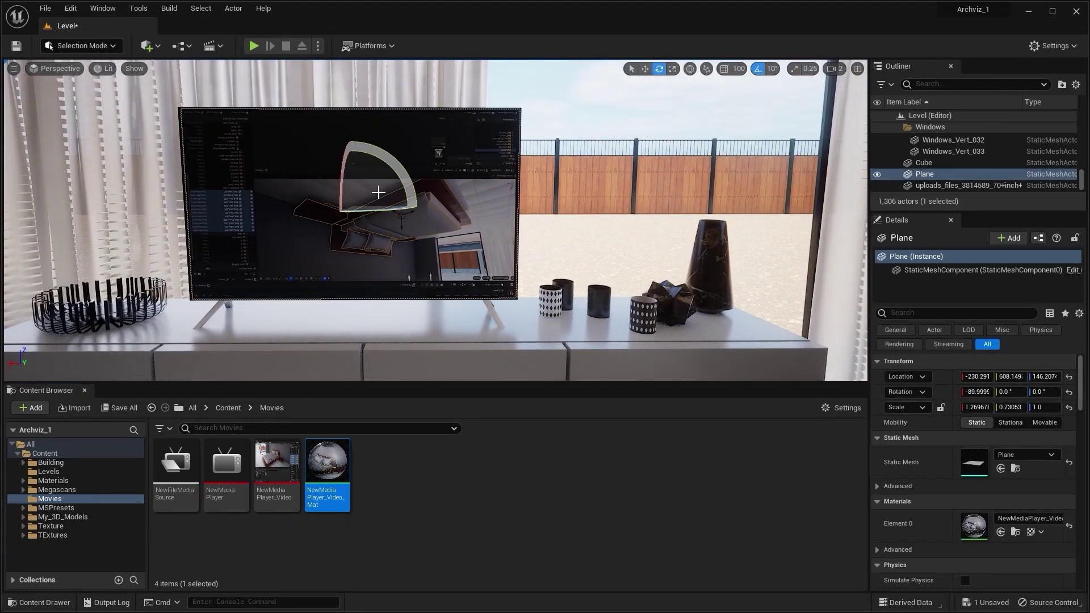
{"action": "left_click_drag", "start_coordinate": [384, 152], "coordinate": [506, 146]}
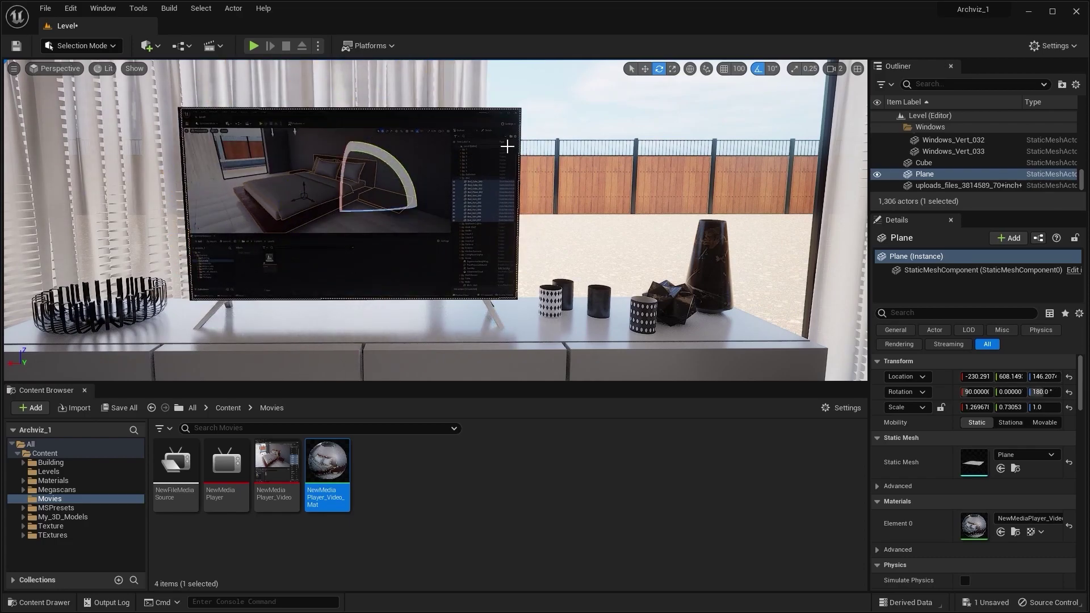
Deselect the plane, run the level in the editor to check the upright video on the TV, and stop the simulation
{"action": "key", "text": "Escape"}
{"action": "right_click_drag", "start_coordinate": [504, 134], "coordinate": [329, 123]}
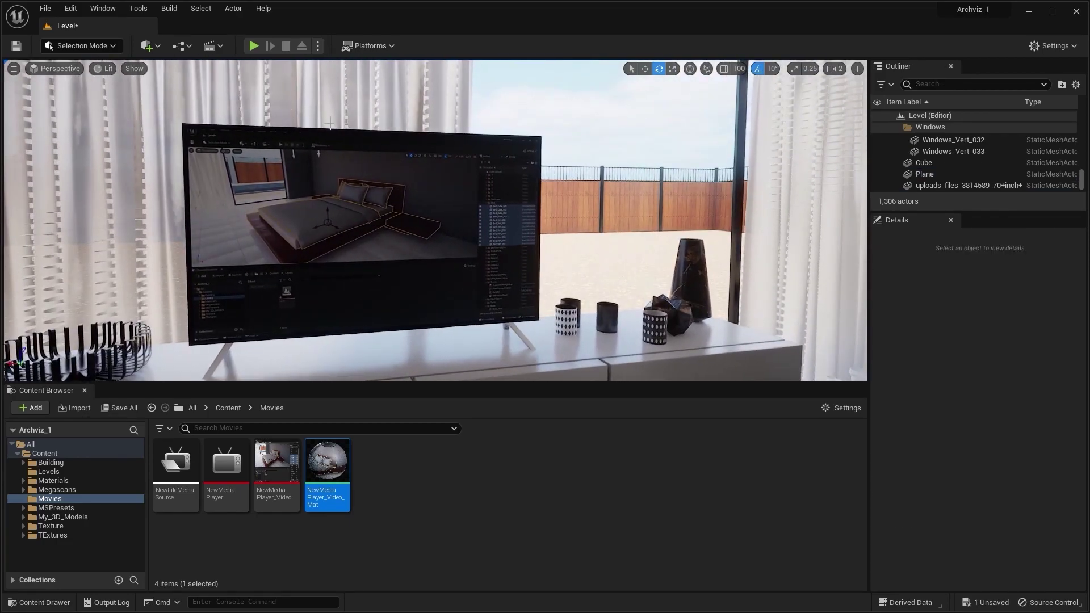
{"action": "left_click", "coordinate": [253, 46]}
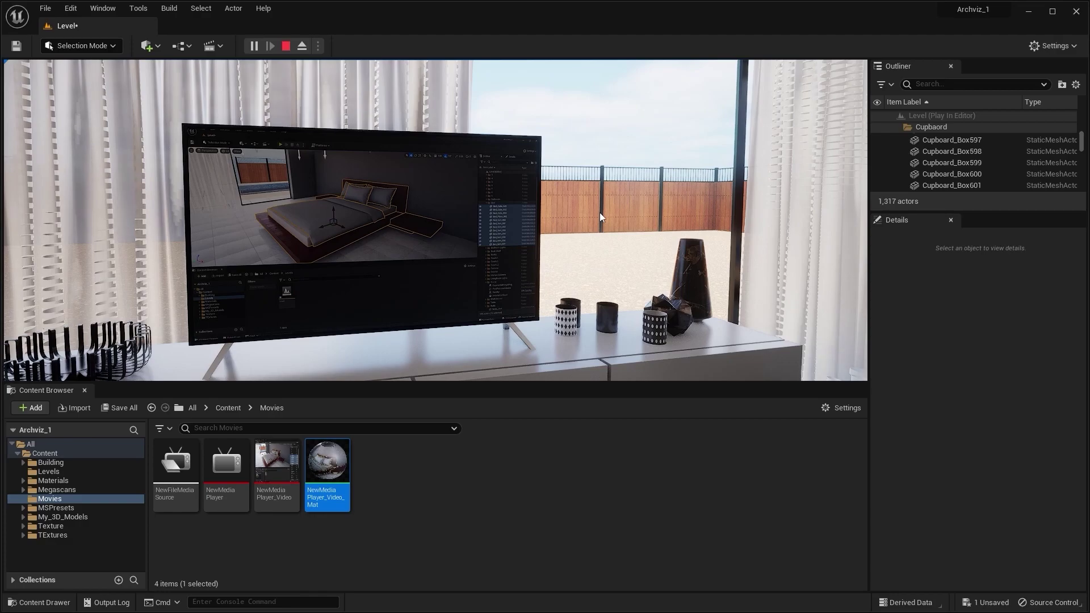
{"action": "left_click", "coordinate": [353, 220]}
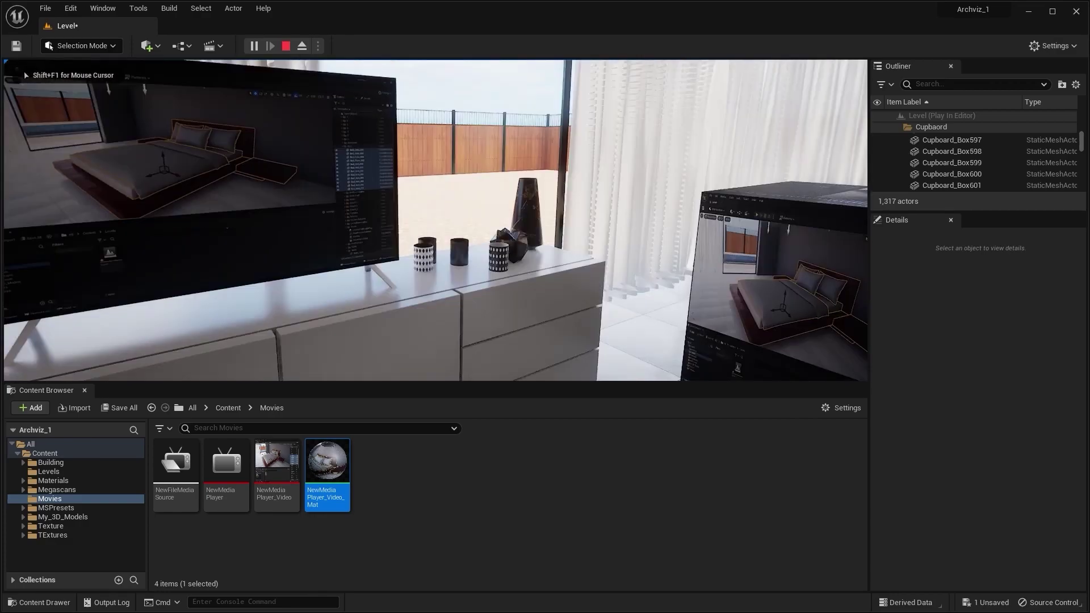
{"action": "key", "text": "Escape"}
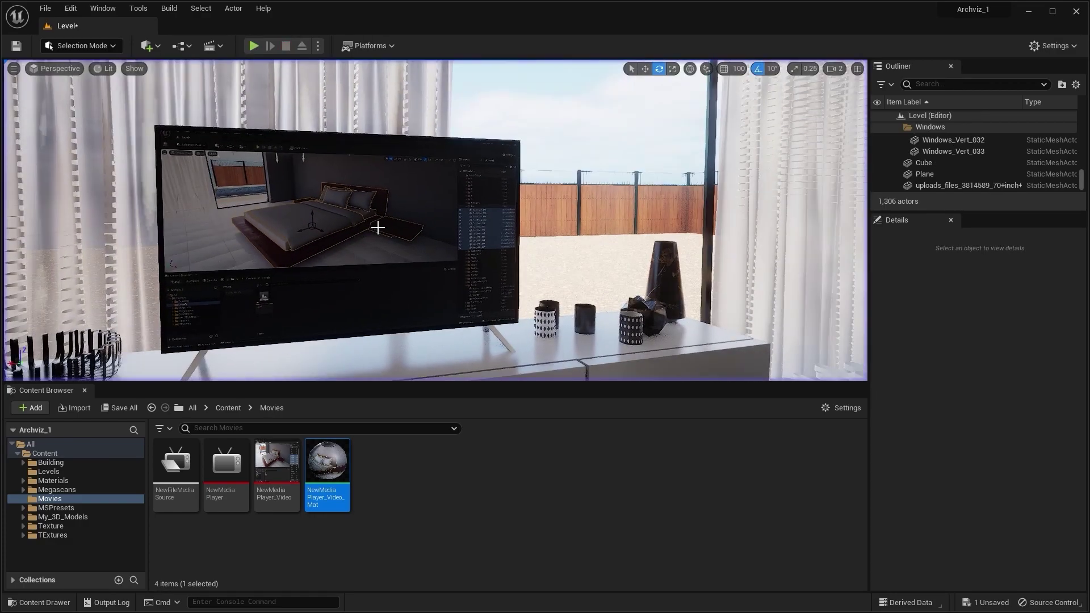
Select the TV's screen plane for moving and dock its Details beside the Outliner as a tab
{"action": "left_click", "coordinate": [377, 227]}
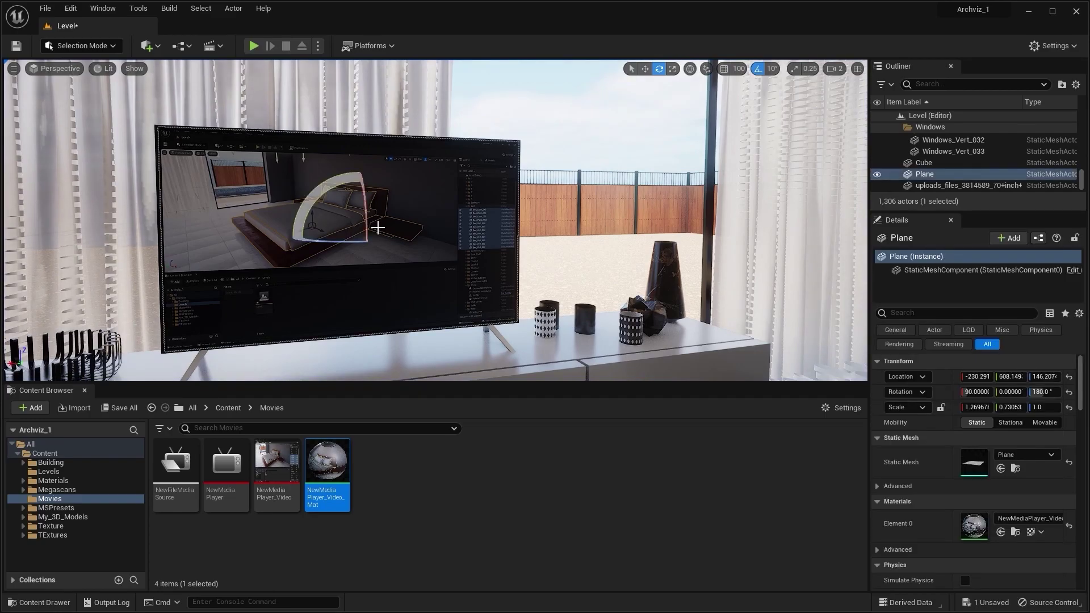
{"action": "key", "text": "w"}
{"action": "key", "text": "w"}
{"action": "mouse_move", "coordinate": [377, 228]}
{"action": "right_mouse_down"}
{"action": "mouse_move", "coordinate": [425, 221]}
{"action": "mouse_move", "coordinate": [358, 221]}
{"action": "right_mouse_up"}
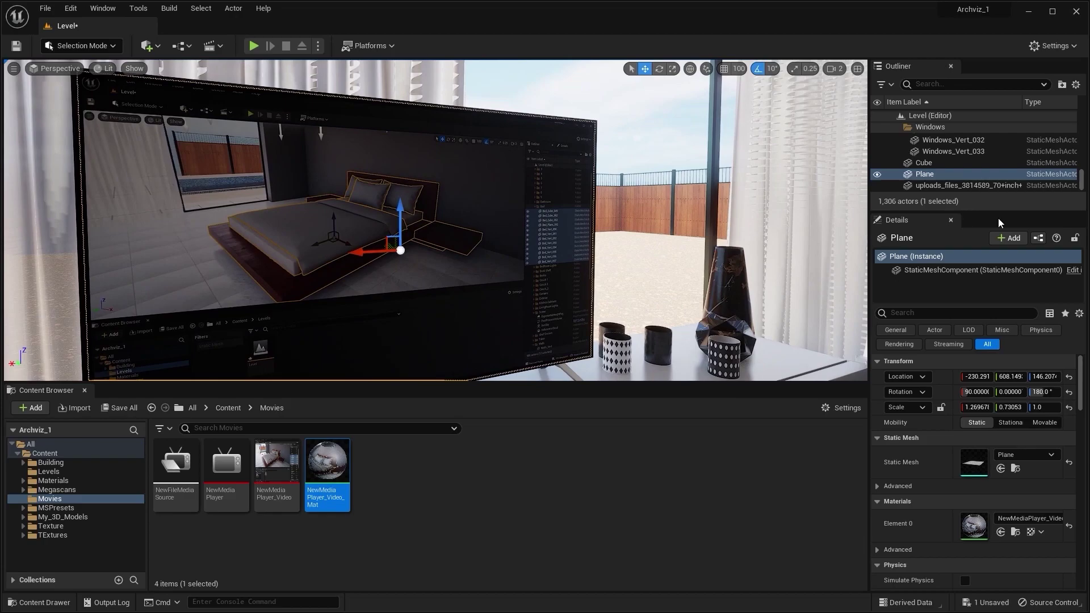
{"action": "left_click_drag", "start_coordinate": [905, 215], "coordinate": [999, 72]}
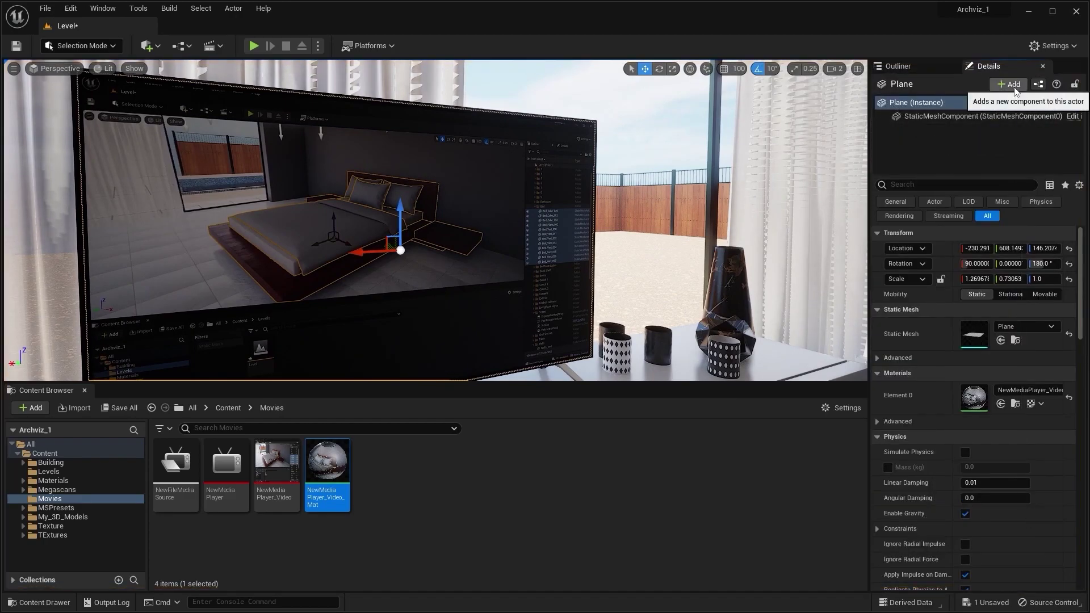
Add a Media Sound component to the plane and keep the name MediaSound
{"action": "left_click", "coordinate": [1014, 87]}
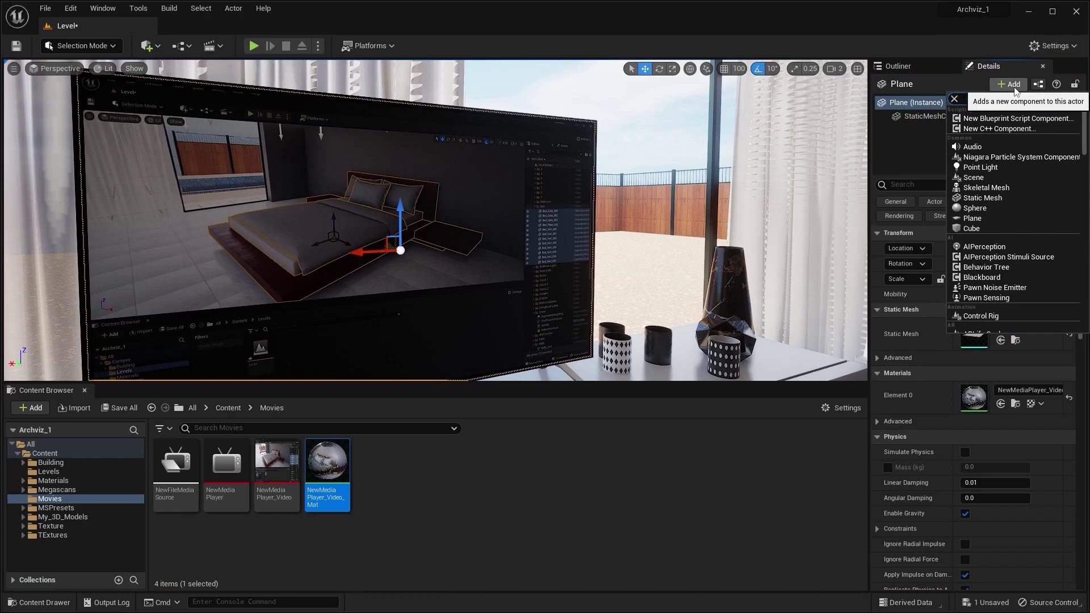
{"action": "type", "text": "media"}
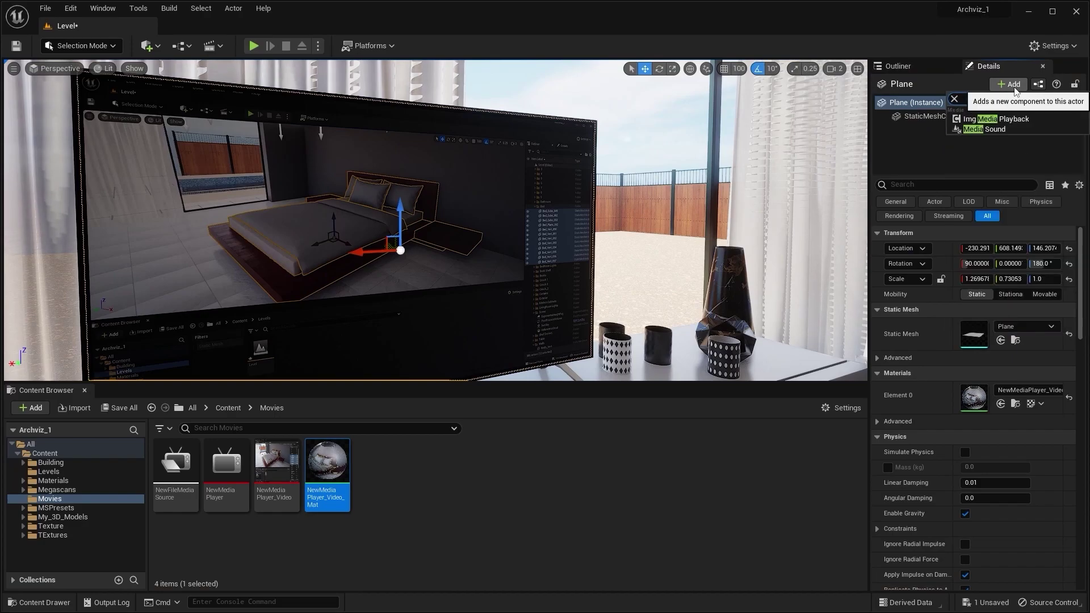
{"action": "left_click", "coordinate": [990, 116]}
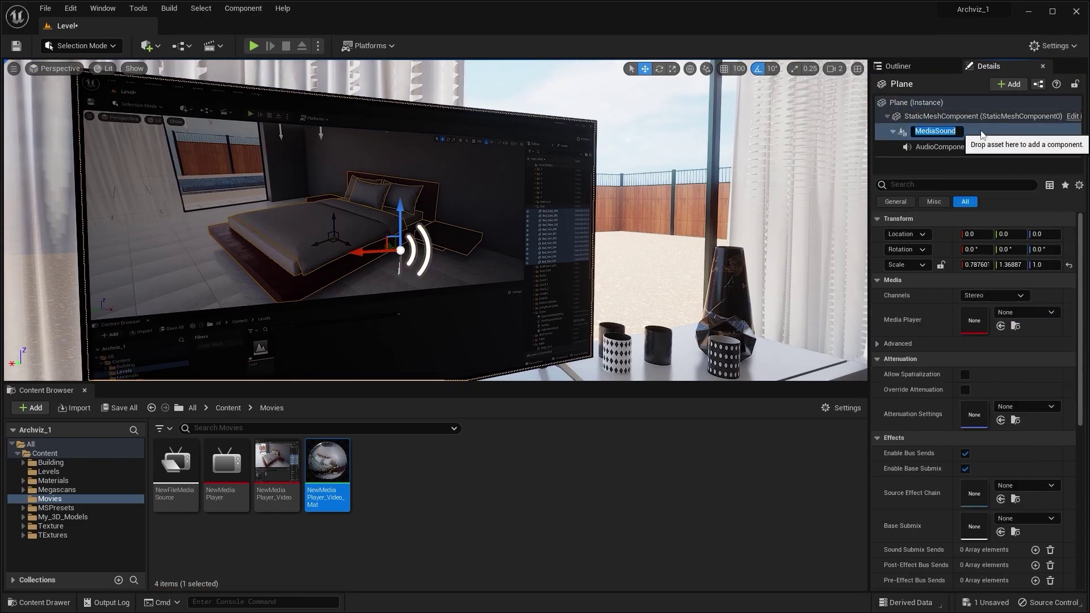
{"action": "key", "text": "Return"}
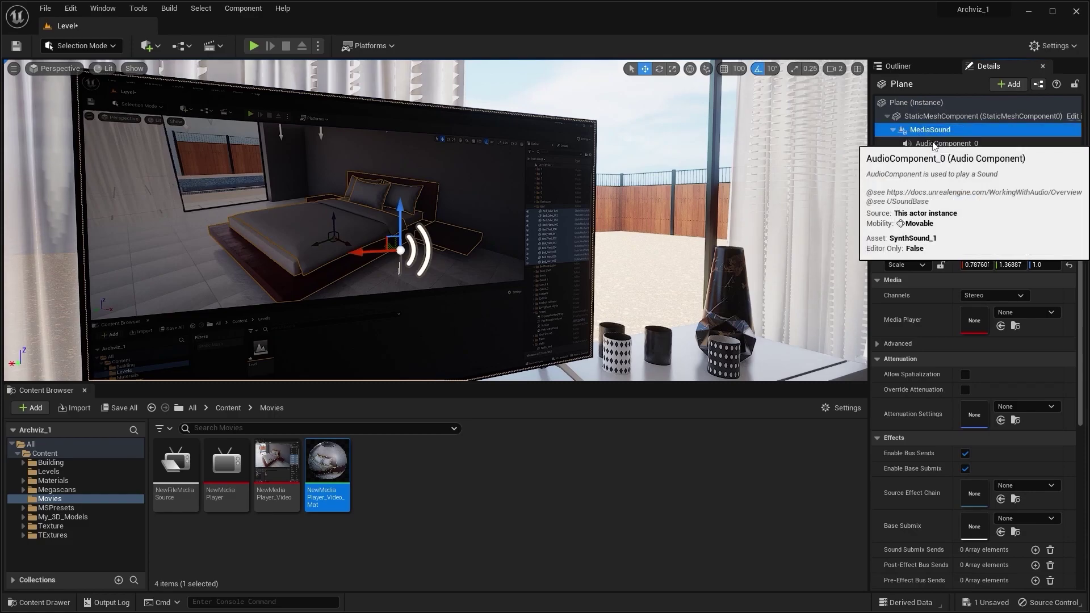
Assign the NewMediaPlayer asset as the Media Player of the plane's MediaSound component
{"action": "right_click_drag", "start_coordinate": [680, 305], "coordinate": [596, 309]}
{"action": "left_click", "coordinate": [226, 463]}
{"action": "left_click_drag", "start_coordinate": [226, 462], "coordinate": [974, 317]}
{"action": "right_click_drag", "start_coordinate": [652, 284], "coordinate": [681, 261]}
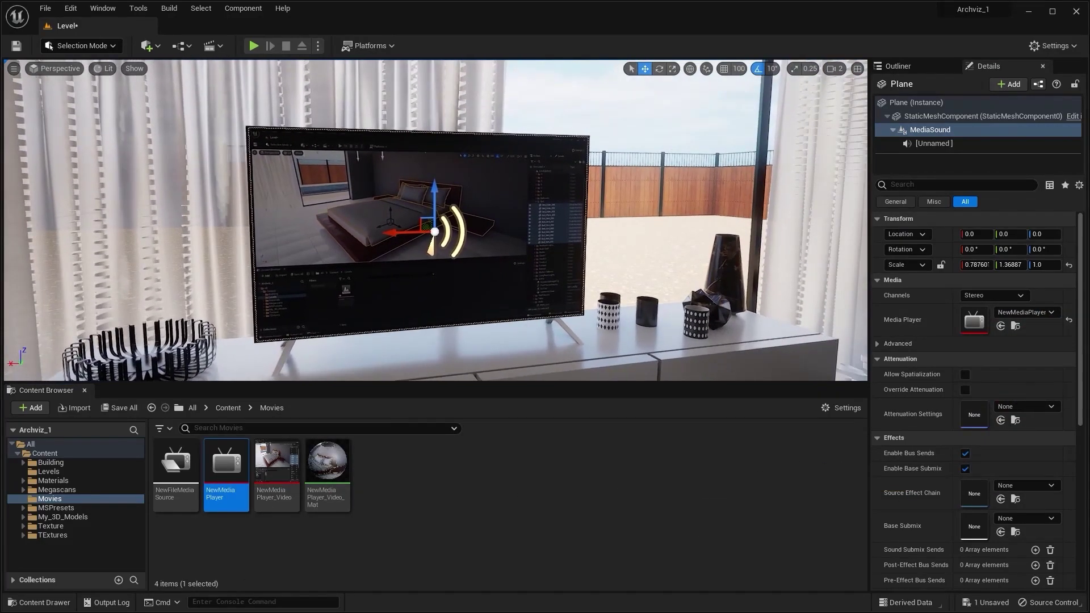
Deselect the plane, run the level to check the TV video with its sound, and stop the simulation
{"action": "key", "text": "Escape"}
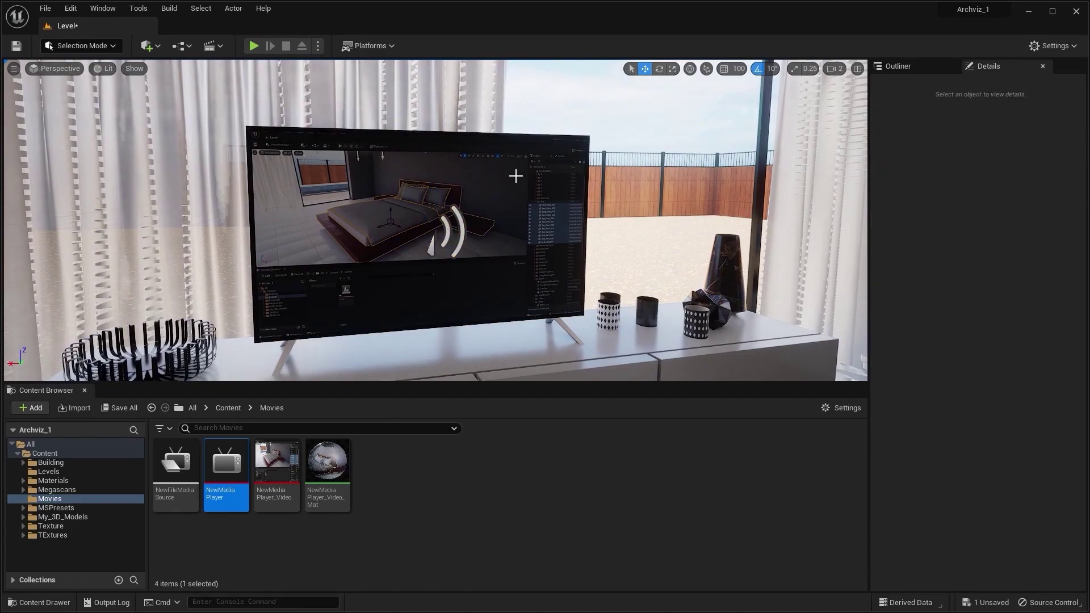
{"action": "left_click", "coordinate": [254, 45]}
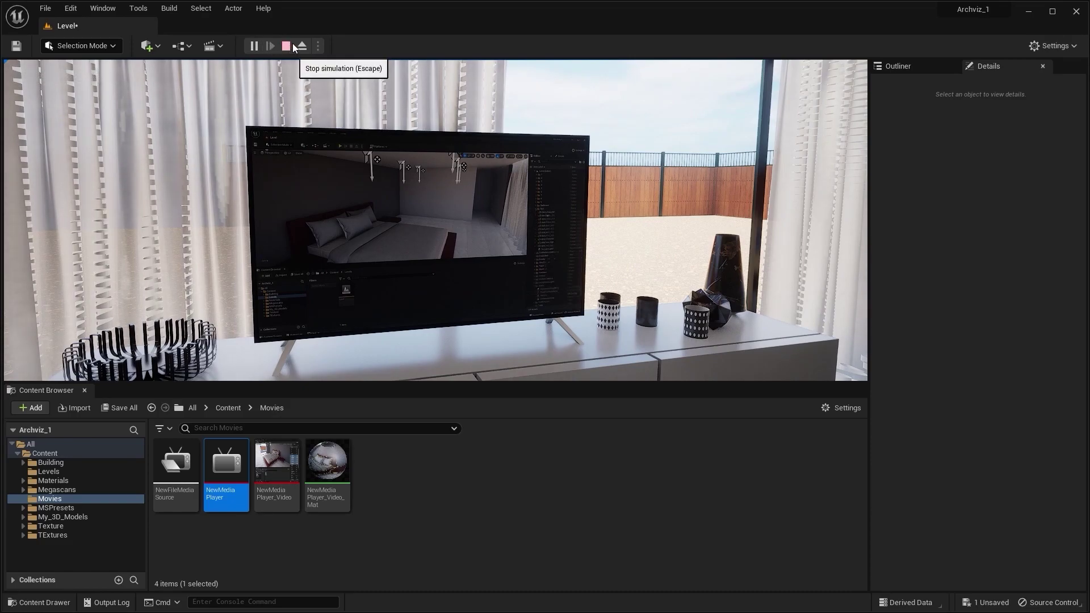
{"action": "left_click", "coordinate": [289, 46]}
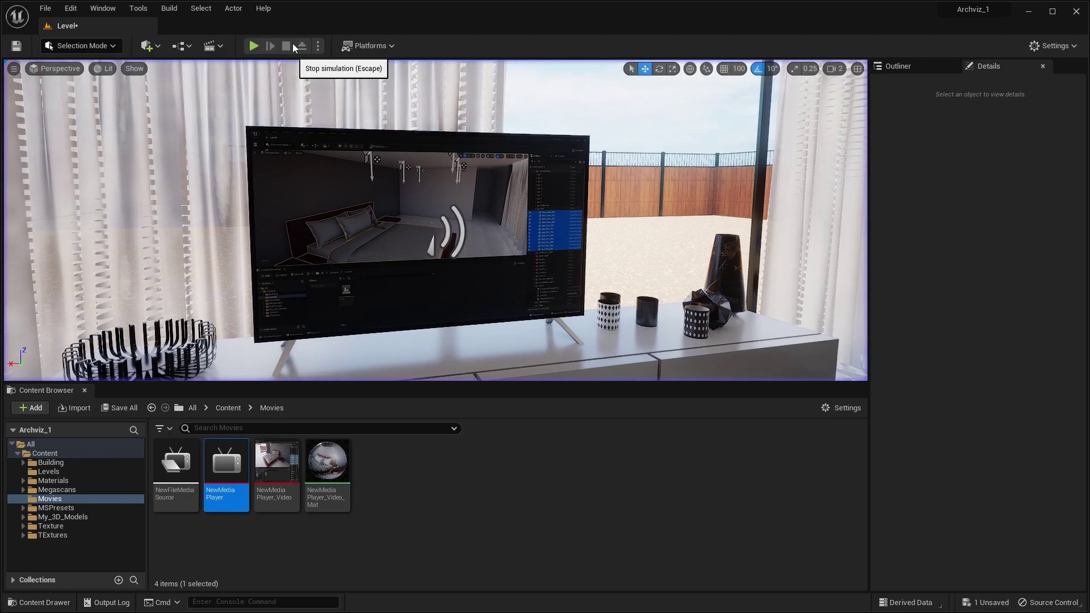